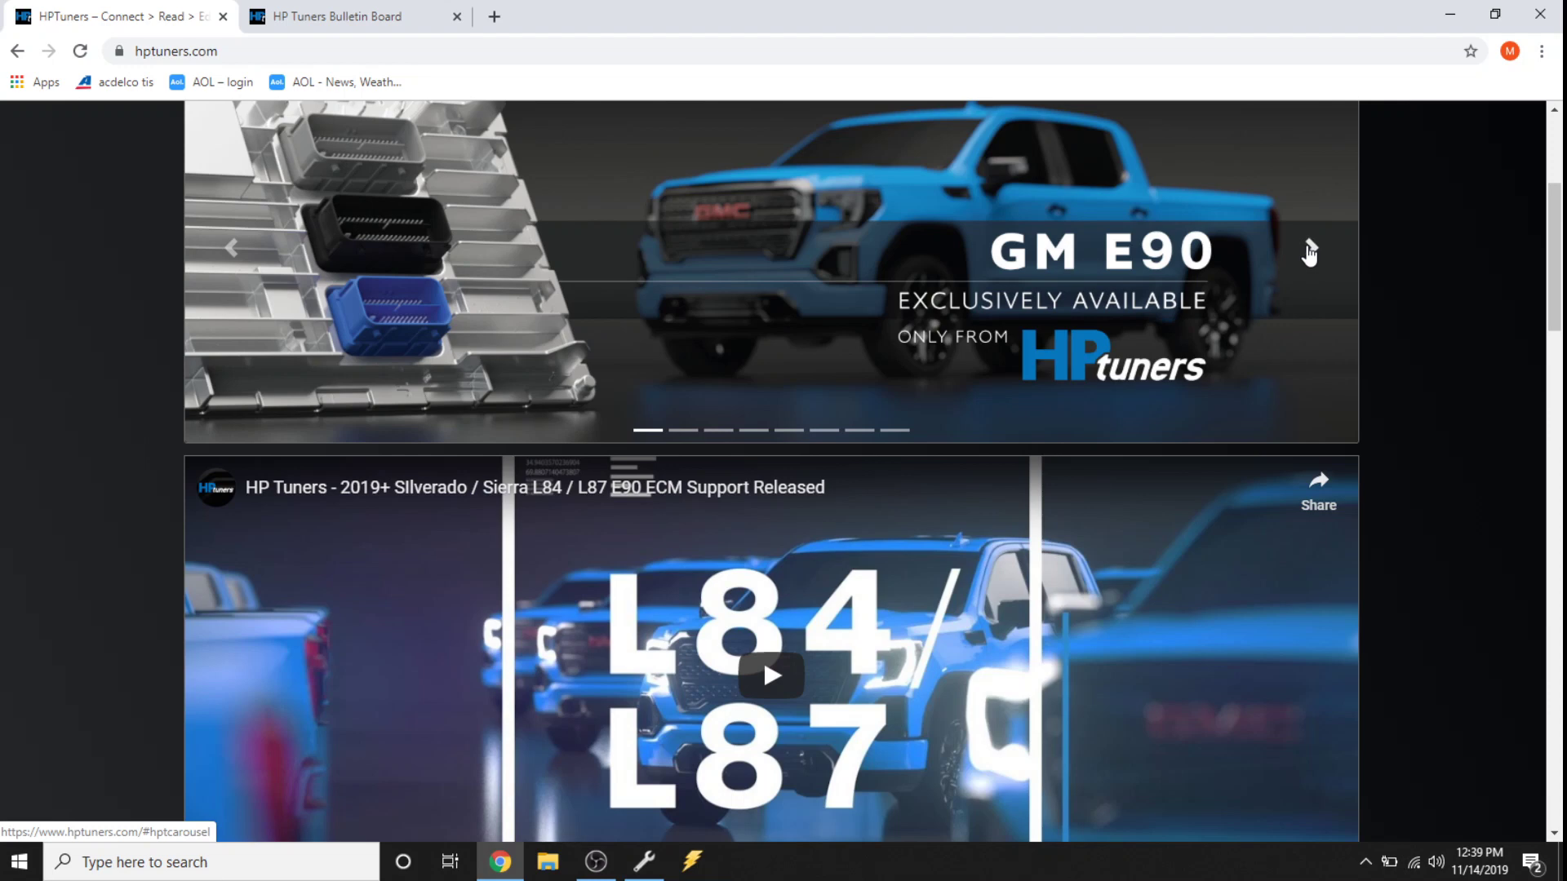
Advance the home page carousel, close the Bulletin Board forum tab, and return to the hptuners.com nav bar
left_click(1310, 250)
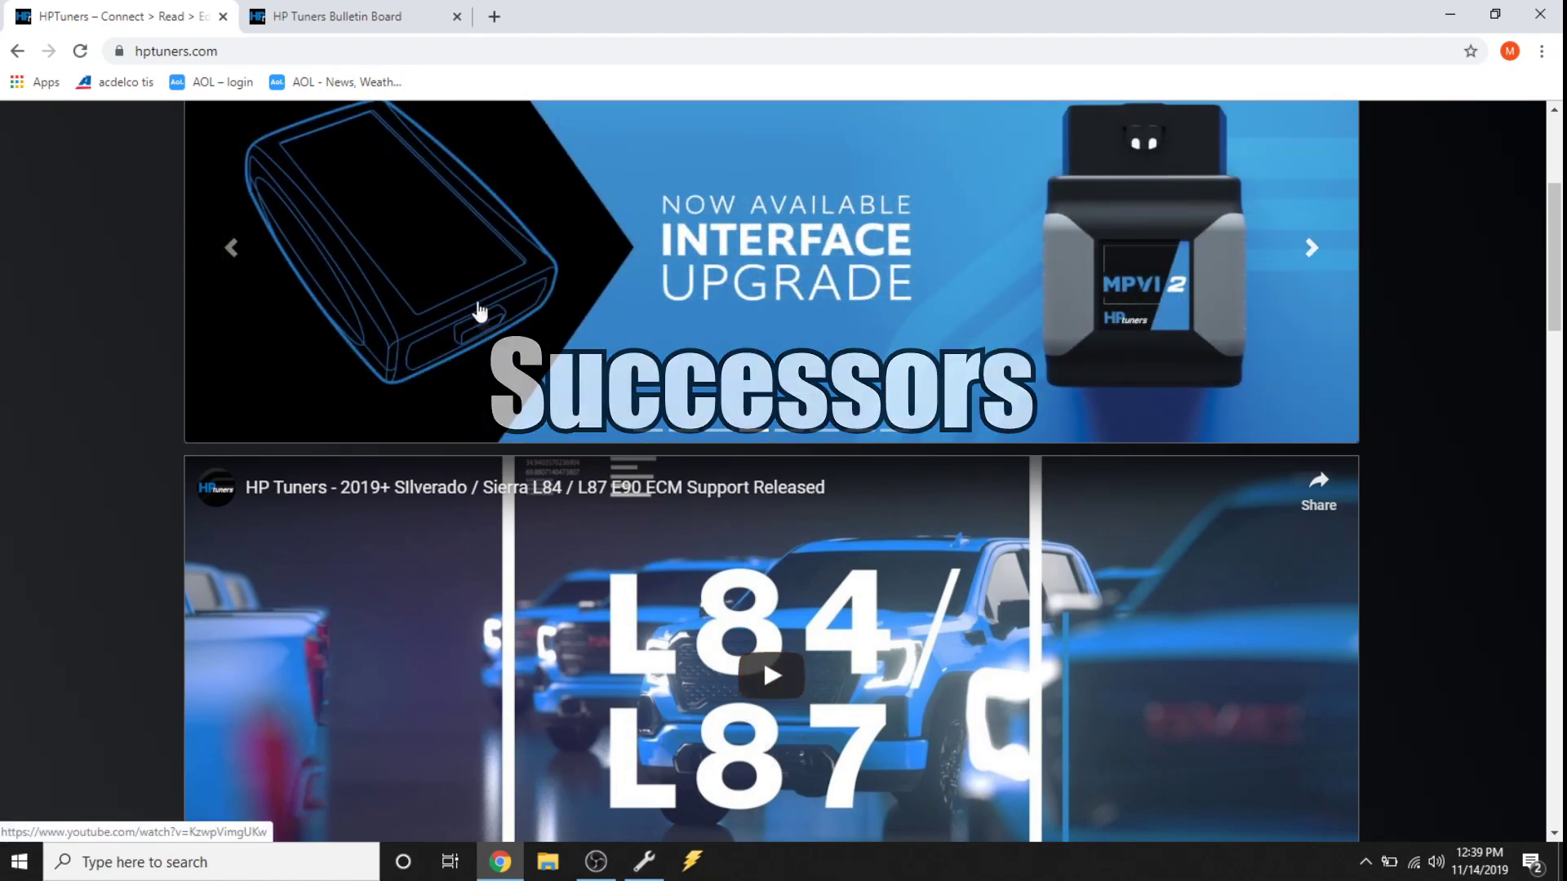
left_click(387, 24)
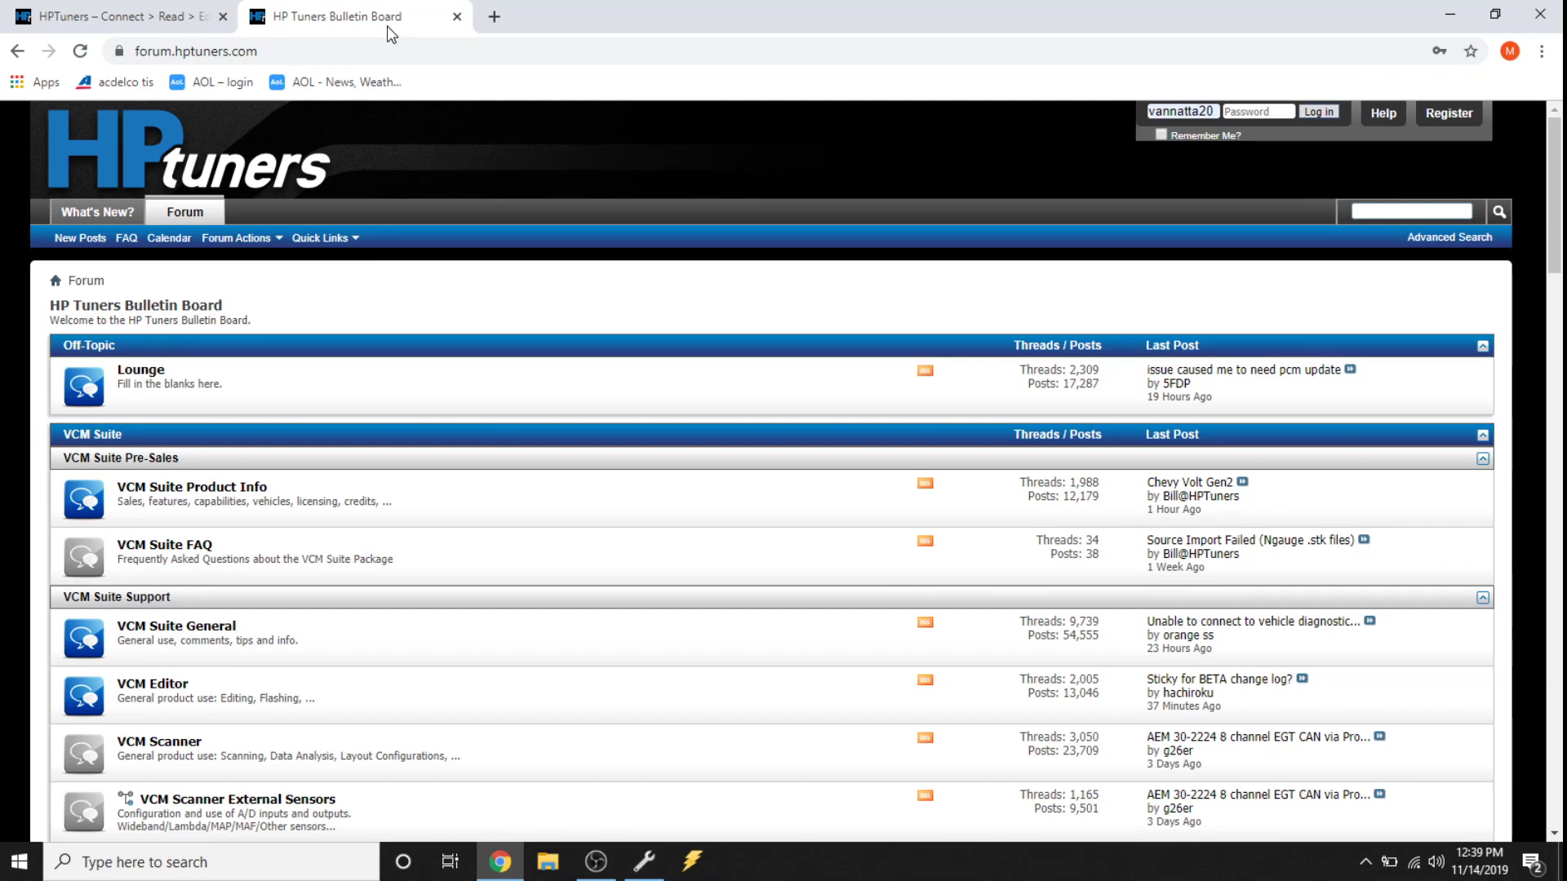
left_click(457, 18)
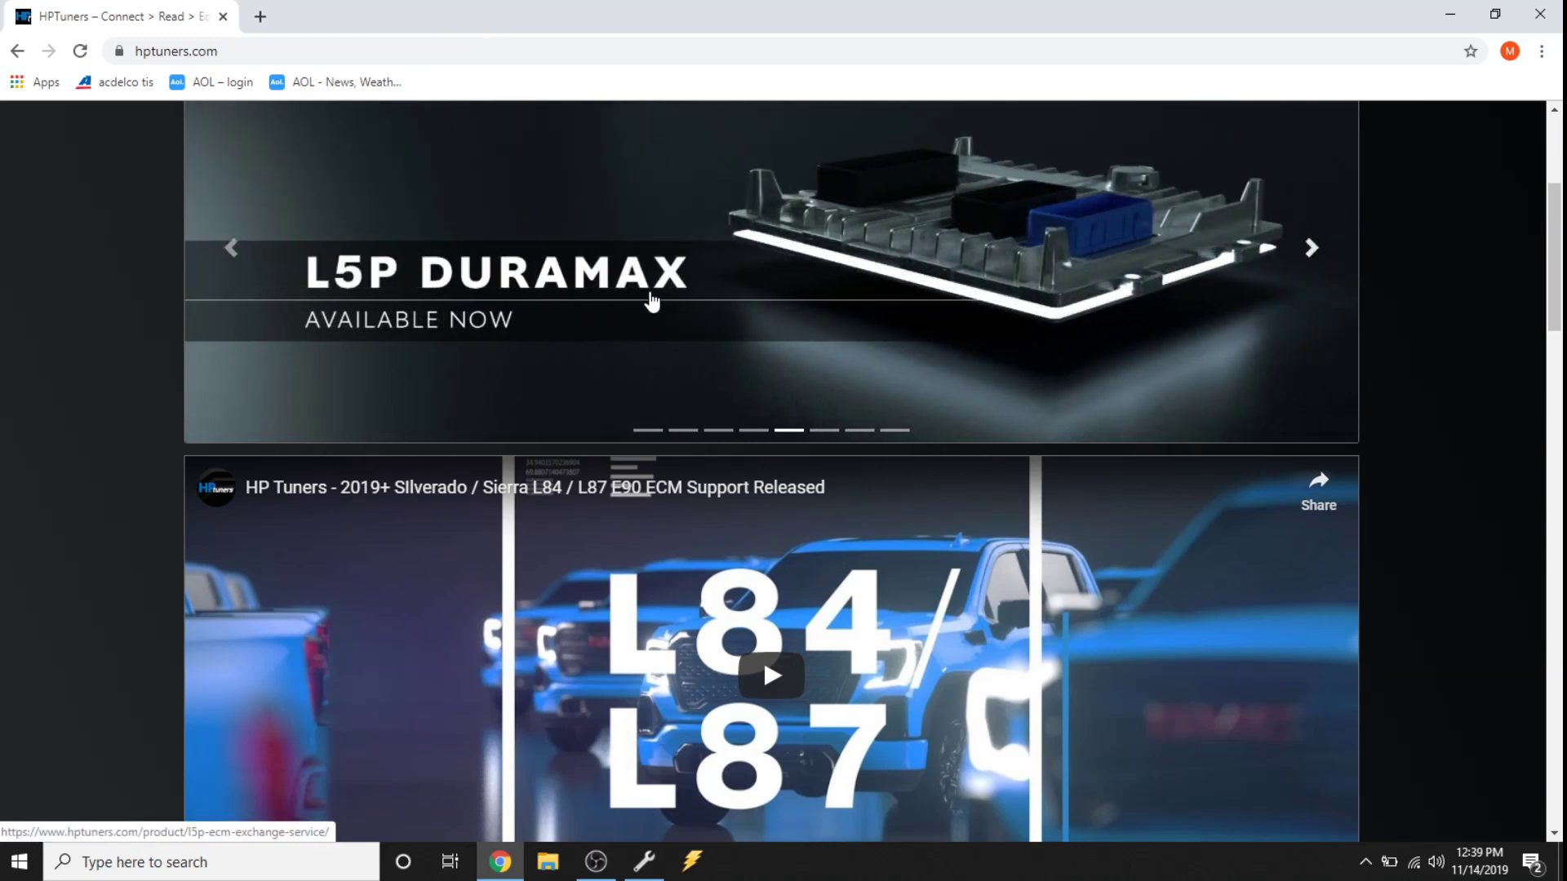
scroll(652, 302, "up", 1)
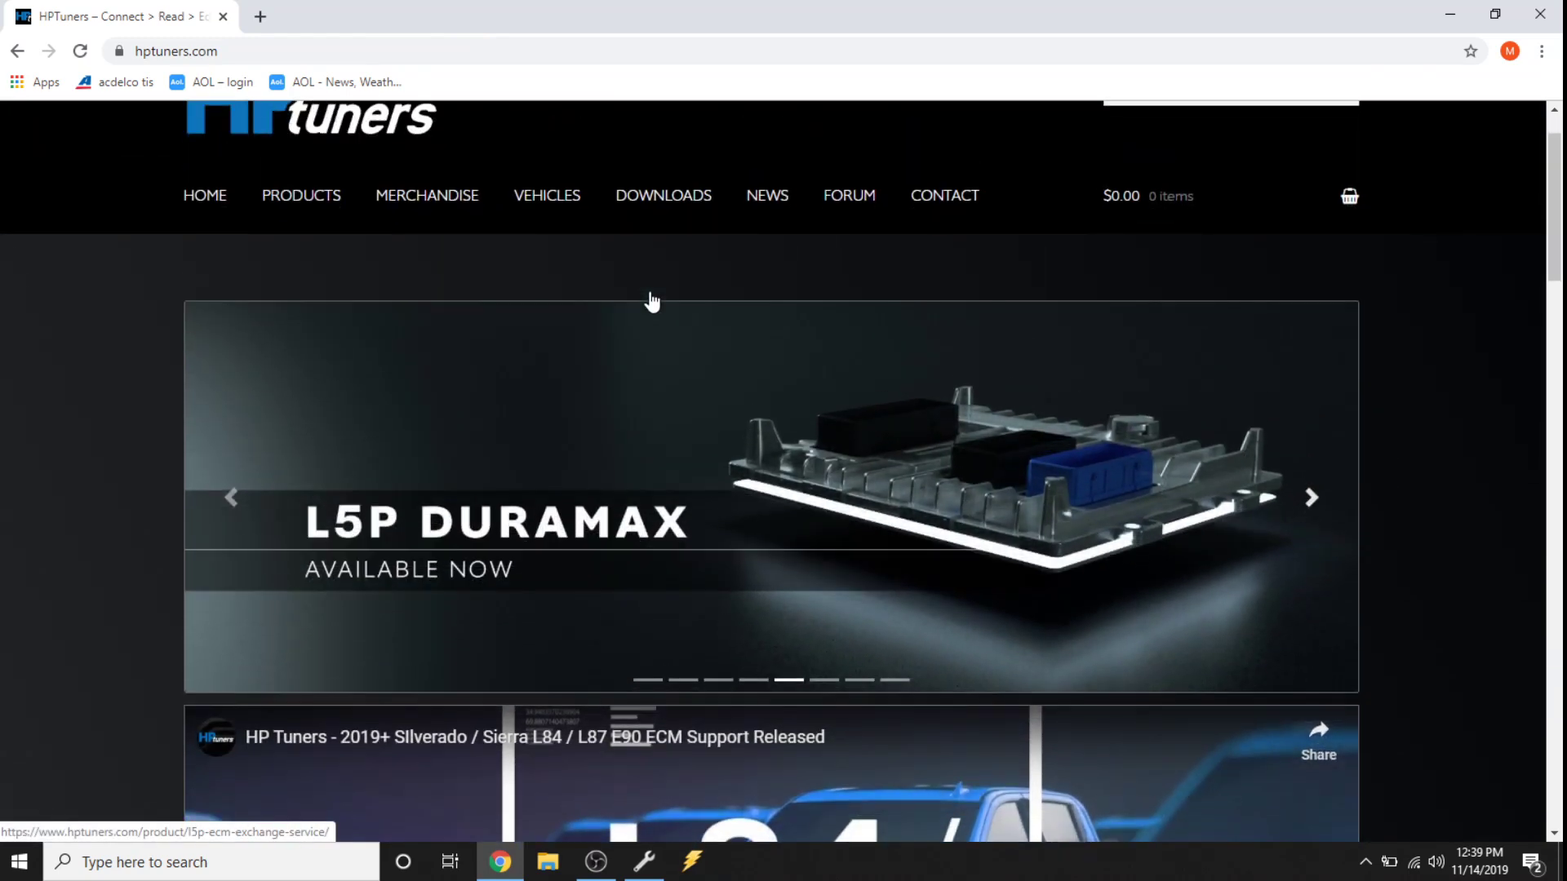
Browse the Downloads page's VCM Suite and MPVI driver tiles, then go to My Account
left_click(682, 204)
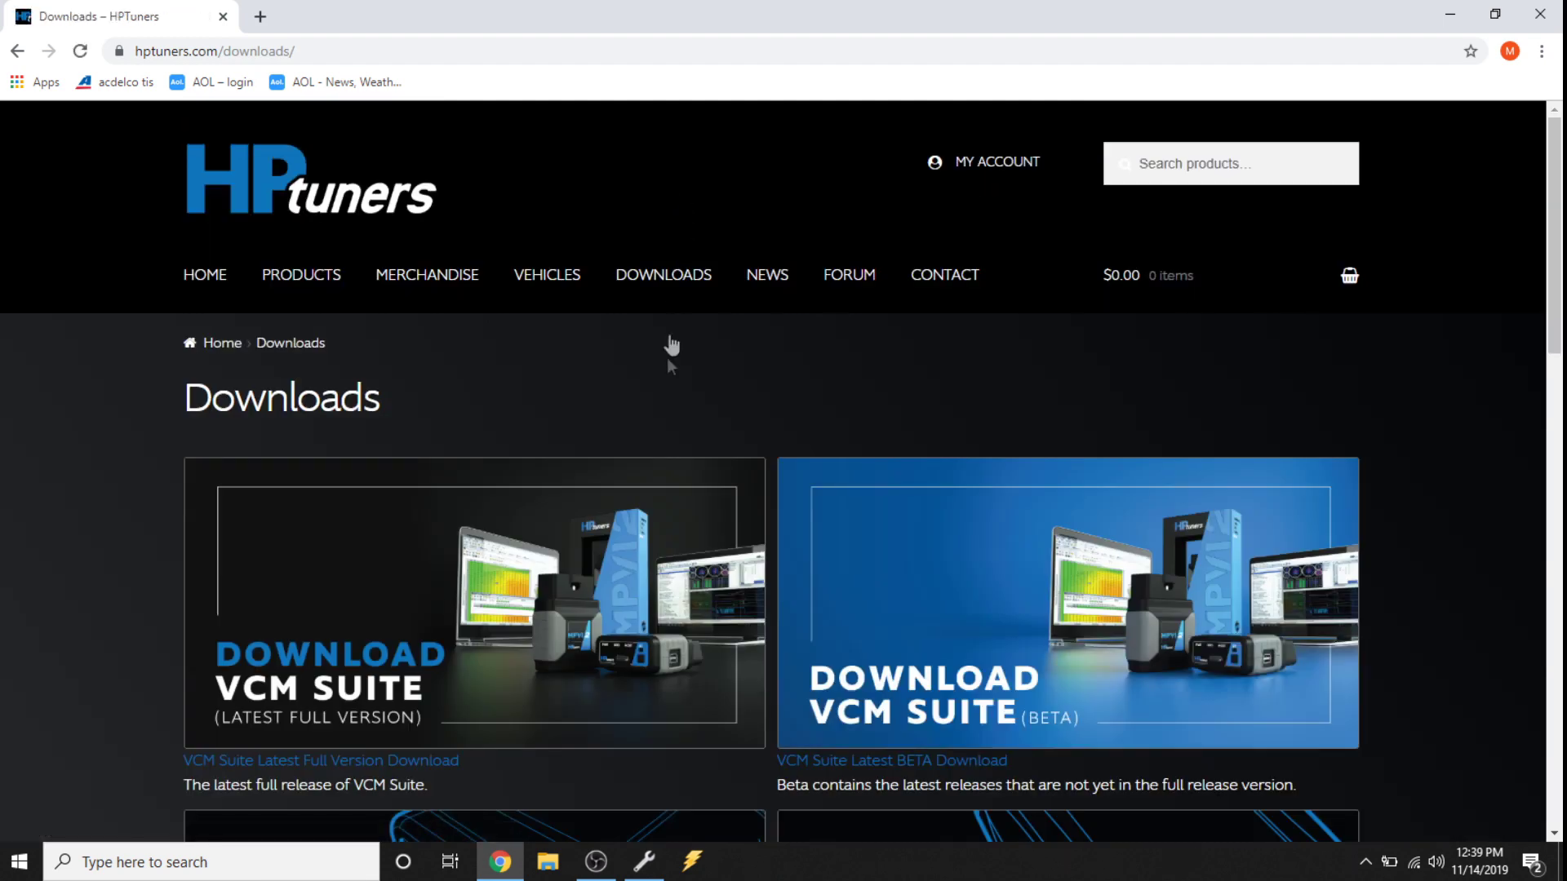
scroll(662, 376, "down", 2)
scroll(664, 382, "down", 1)
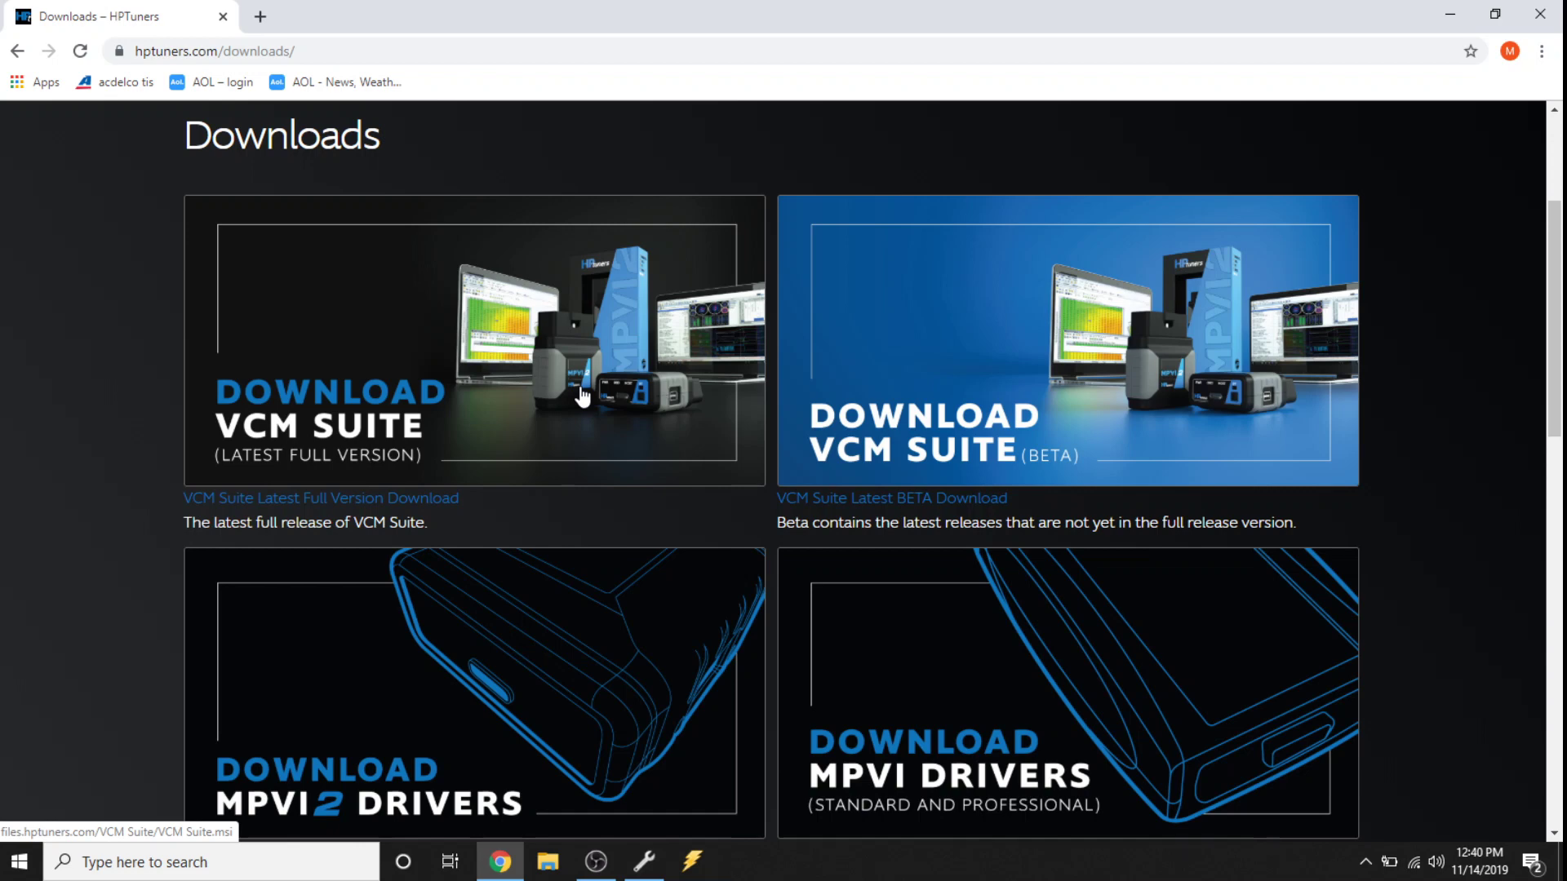
scroll(582, 398, "up", 2)
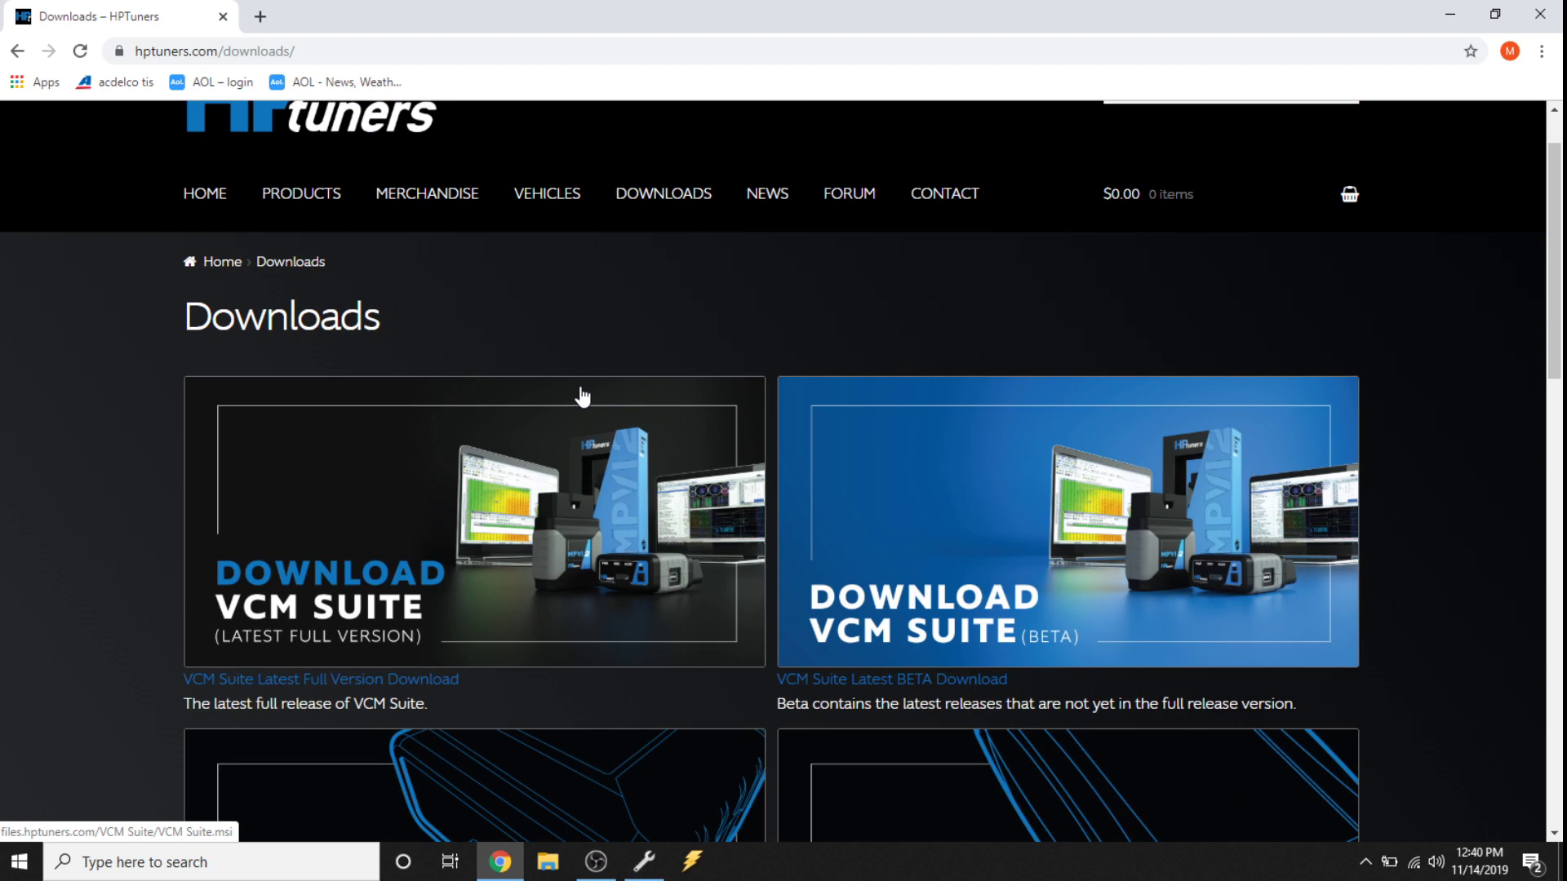
left_click(582, 397)
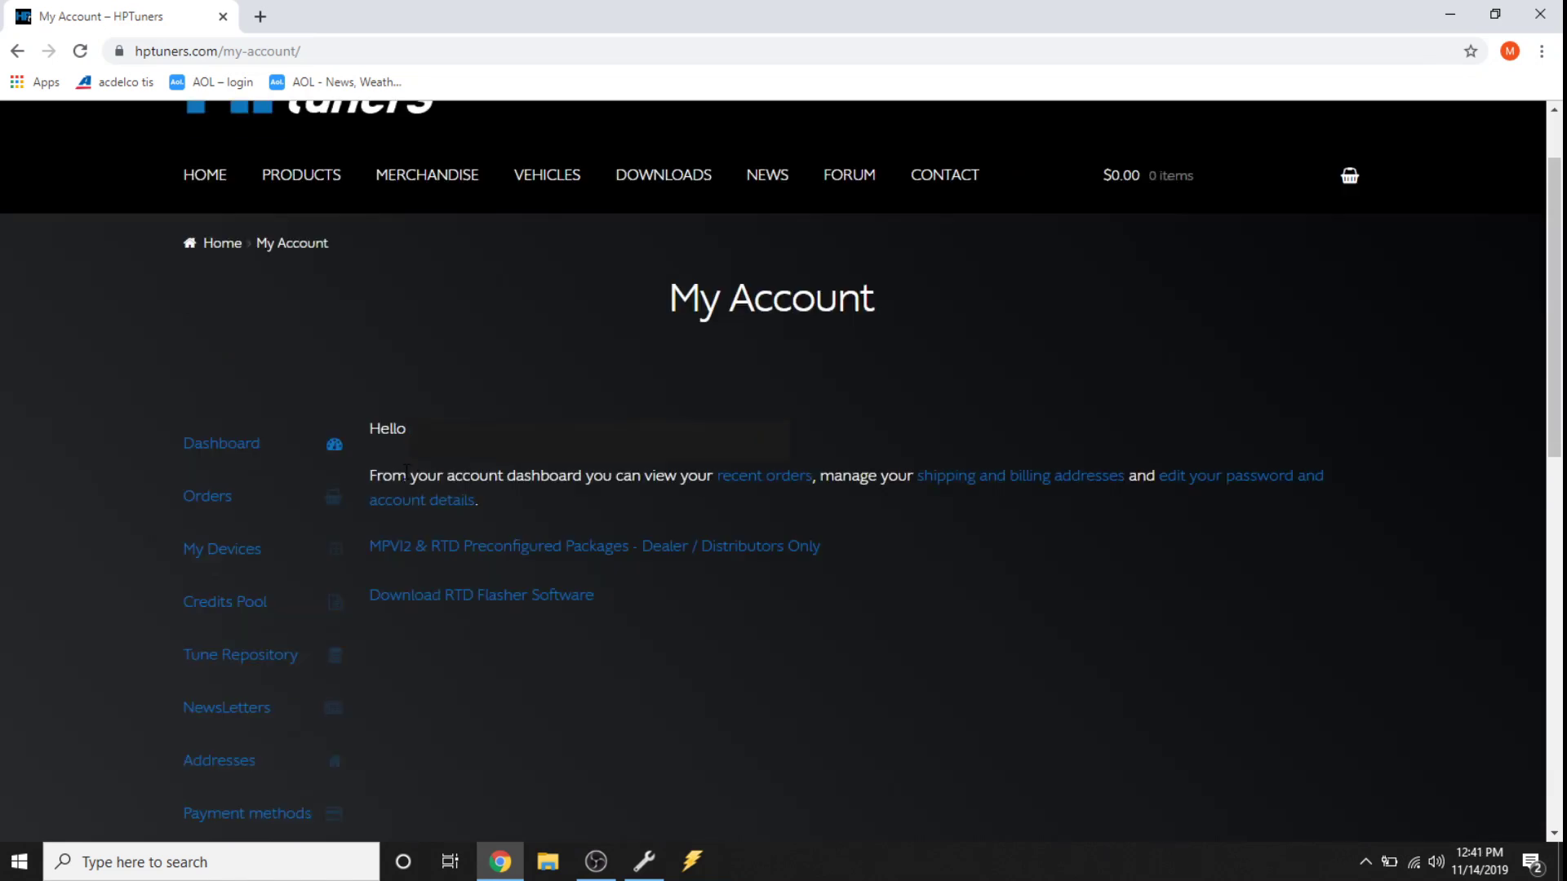
Open My Devices and scroll to the registered Standard MPVI device and its credits
left_click(223, 563)
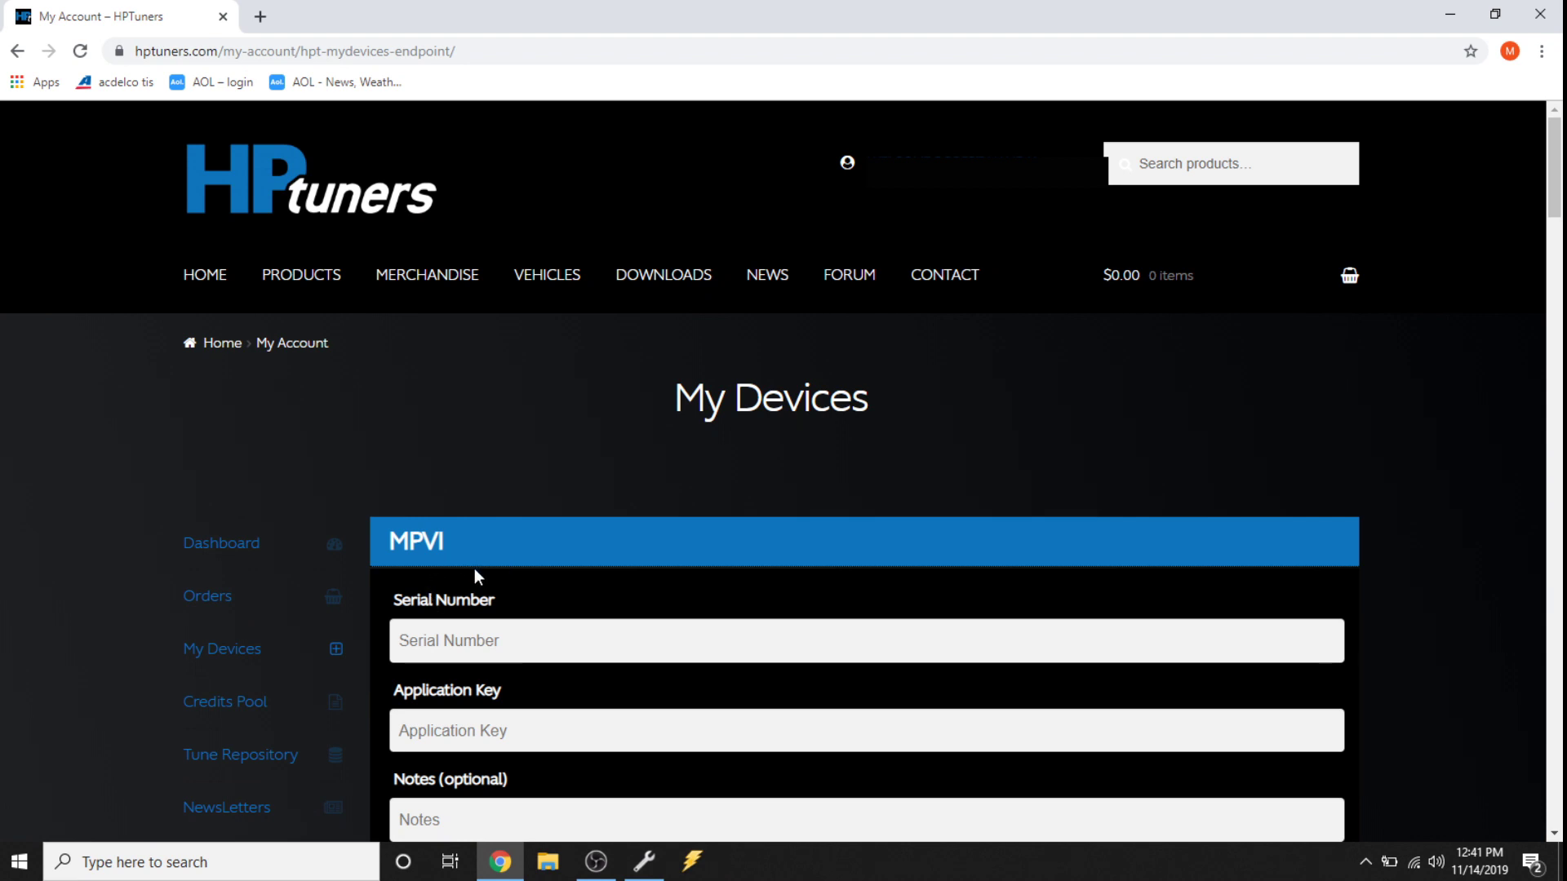
scroll(475, 571, "down", 5)
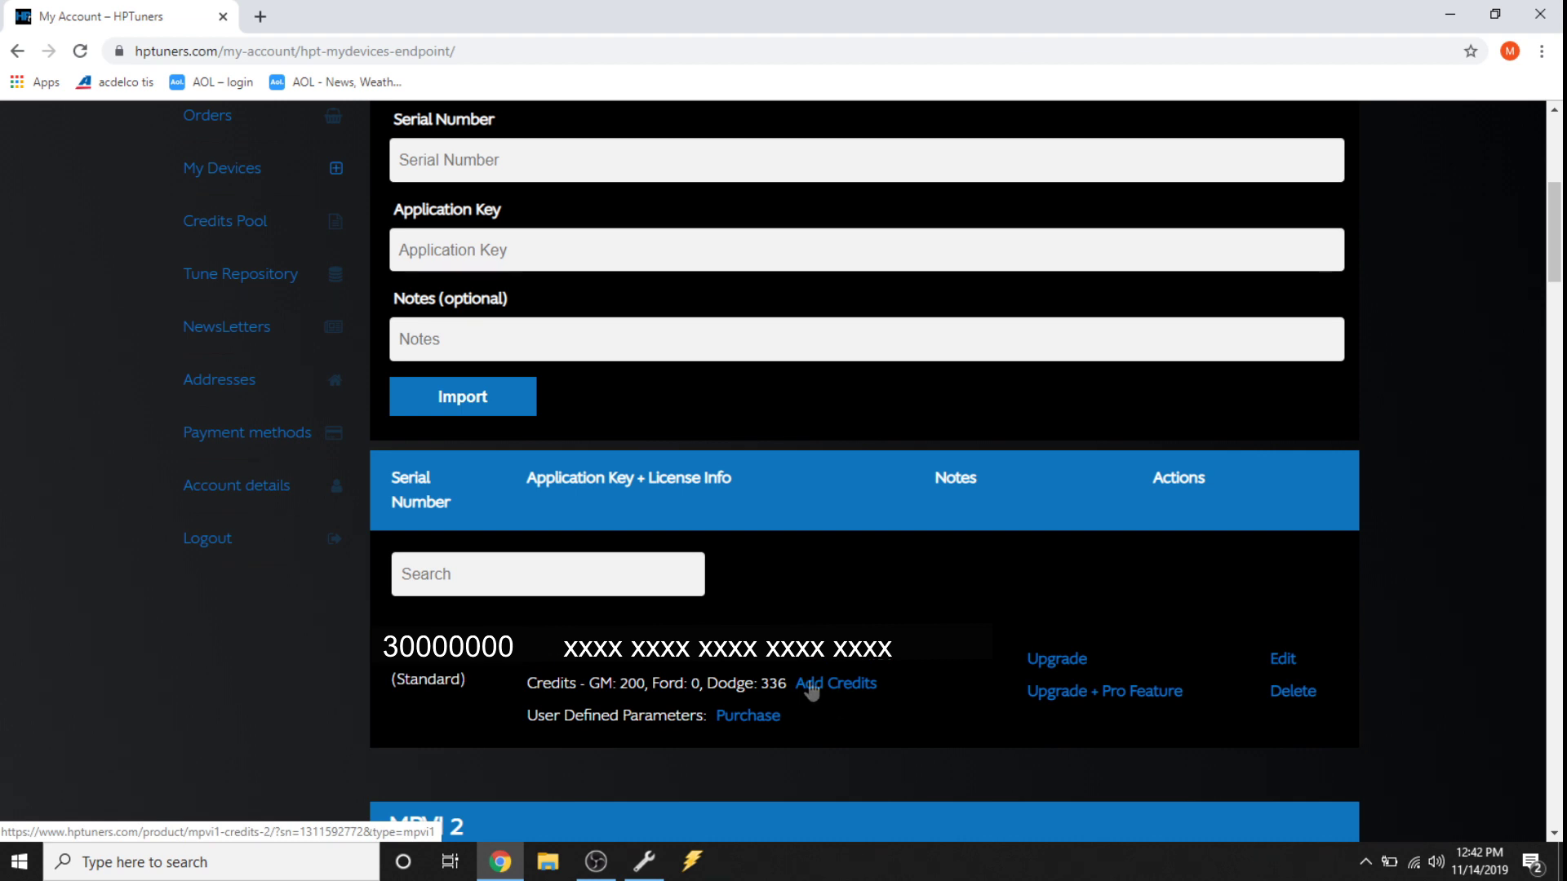
scroll(472, 703, "down", 1)
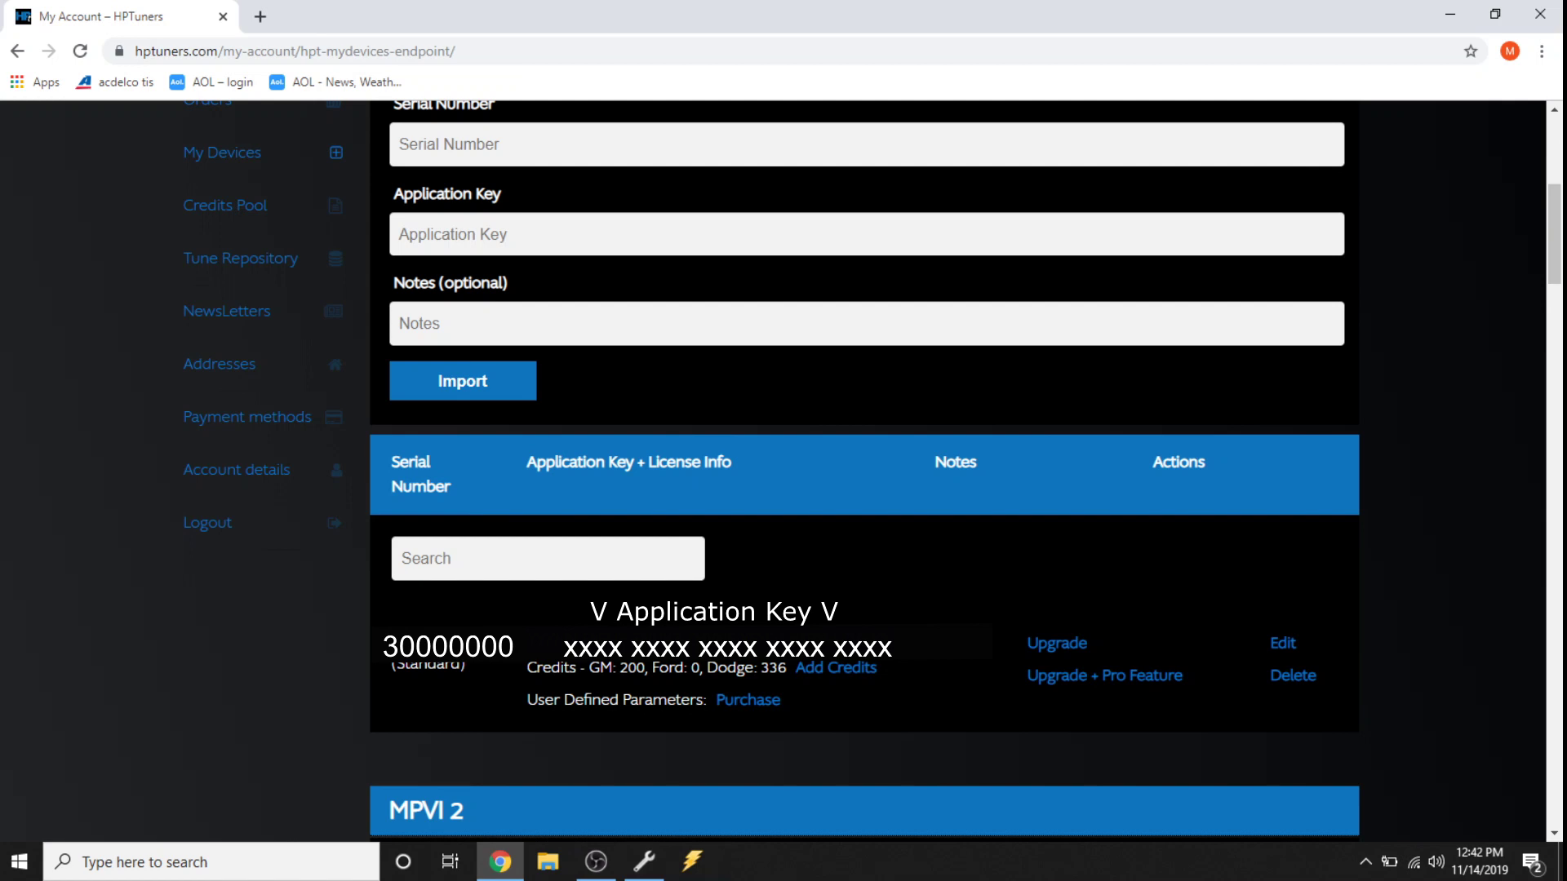
mouse_move(655, 873)
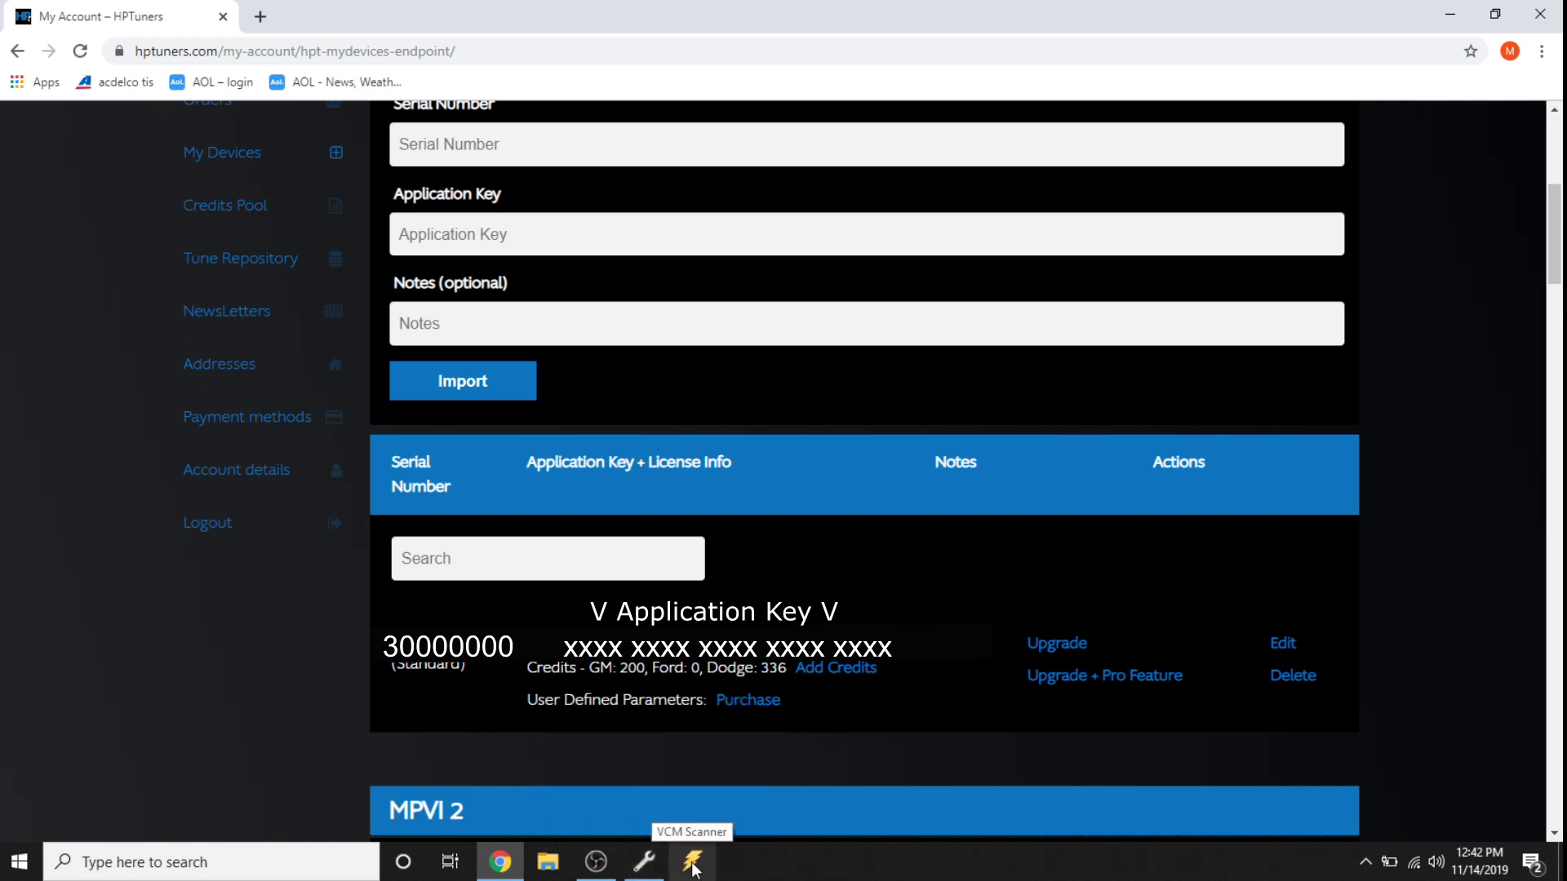
left_click(829, 676)
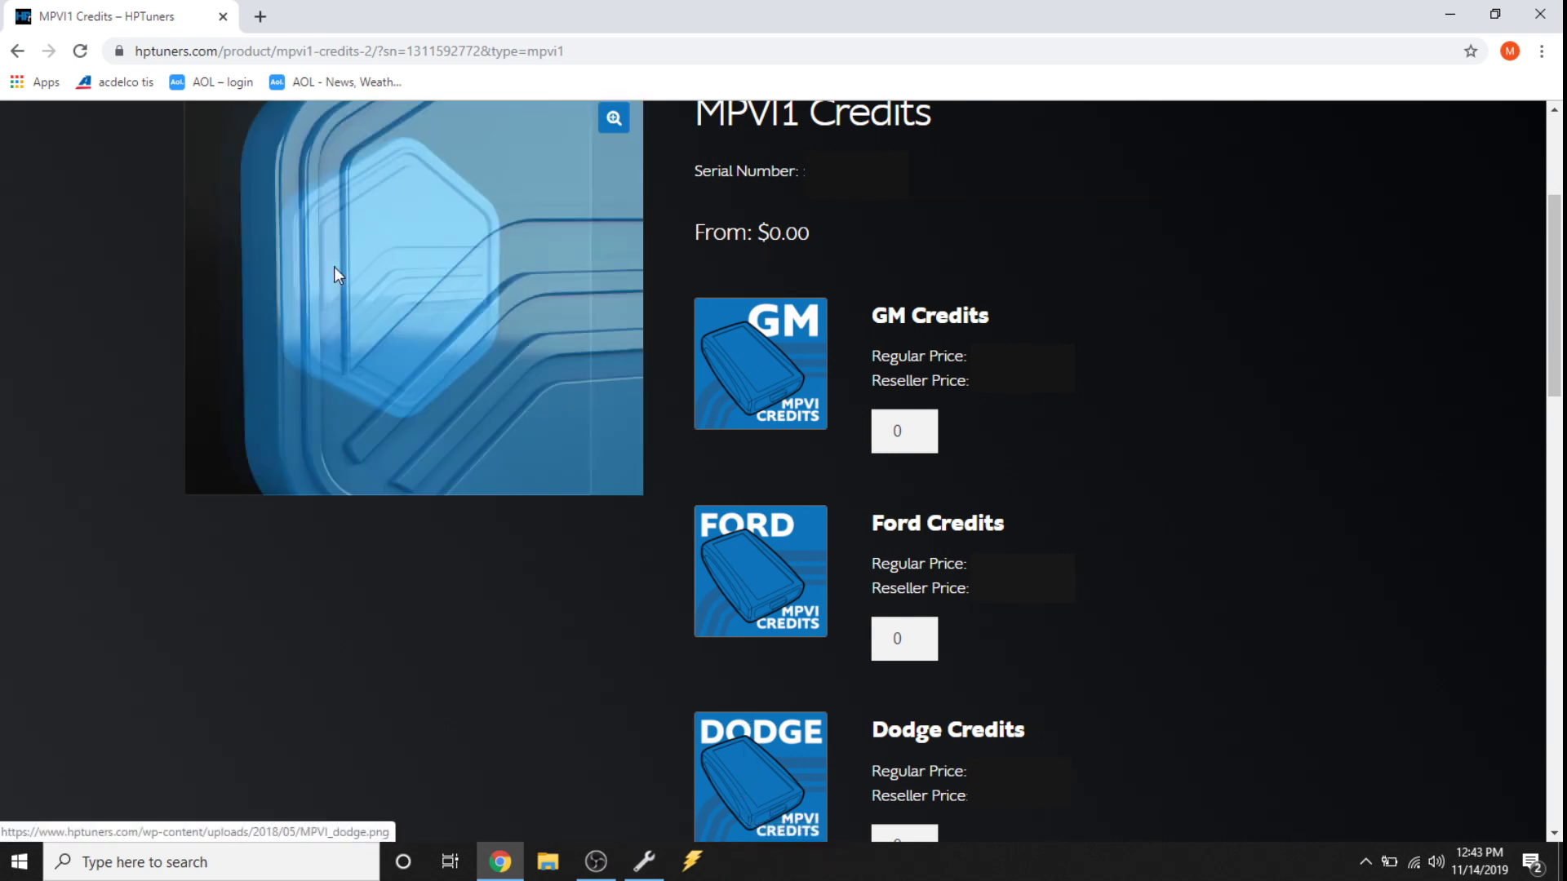
Back on My Devices, copy the Standard MPVI's application key and switch to VCM Editor
left_click(16, 50)
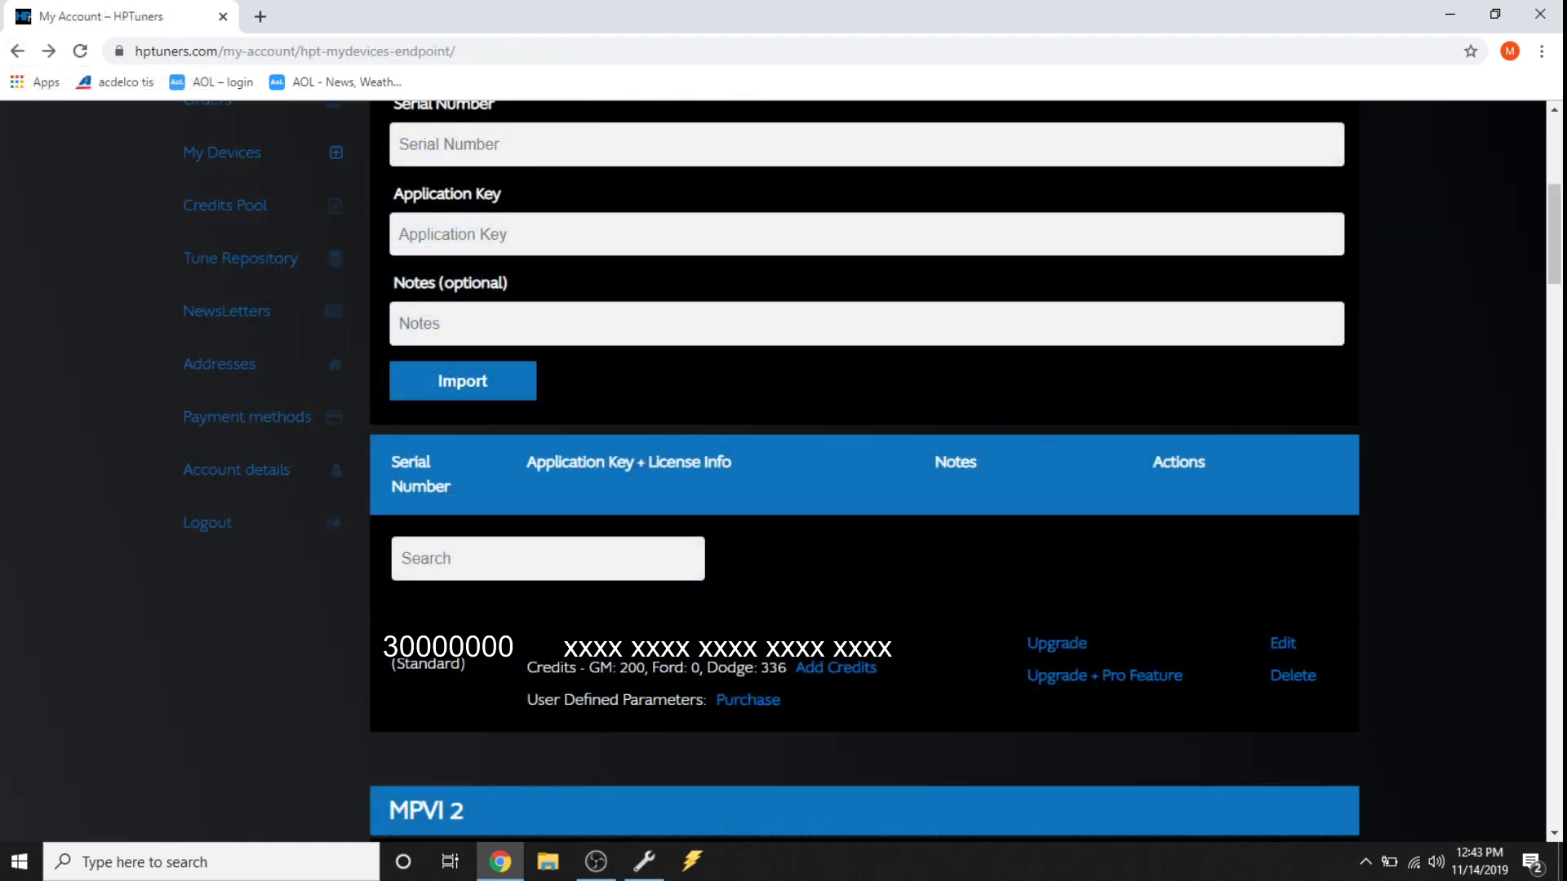
right_click(686, 635)
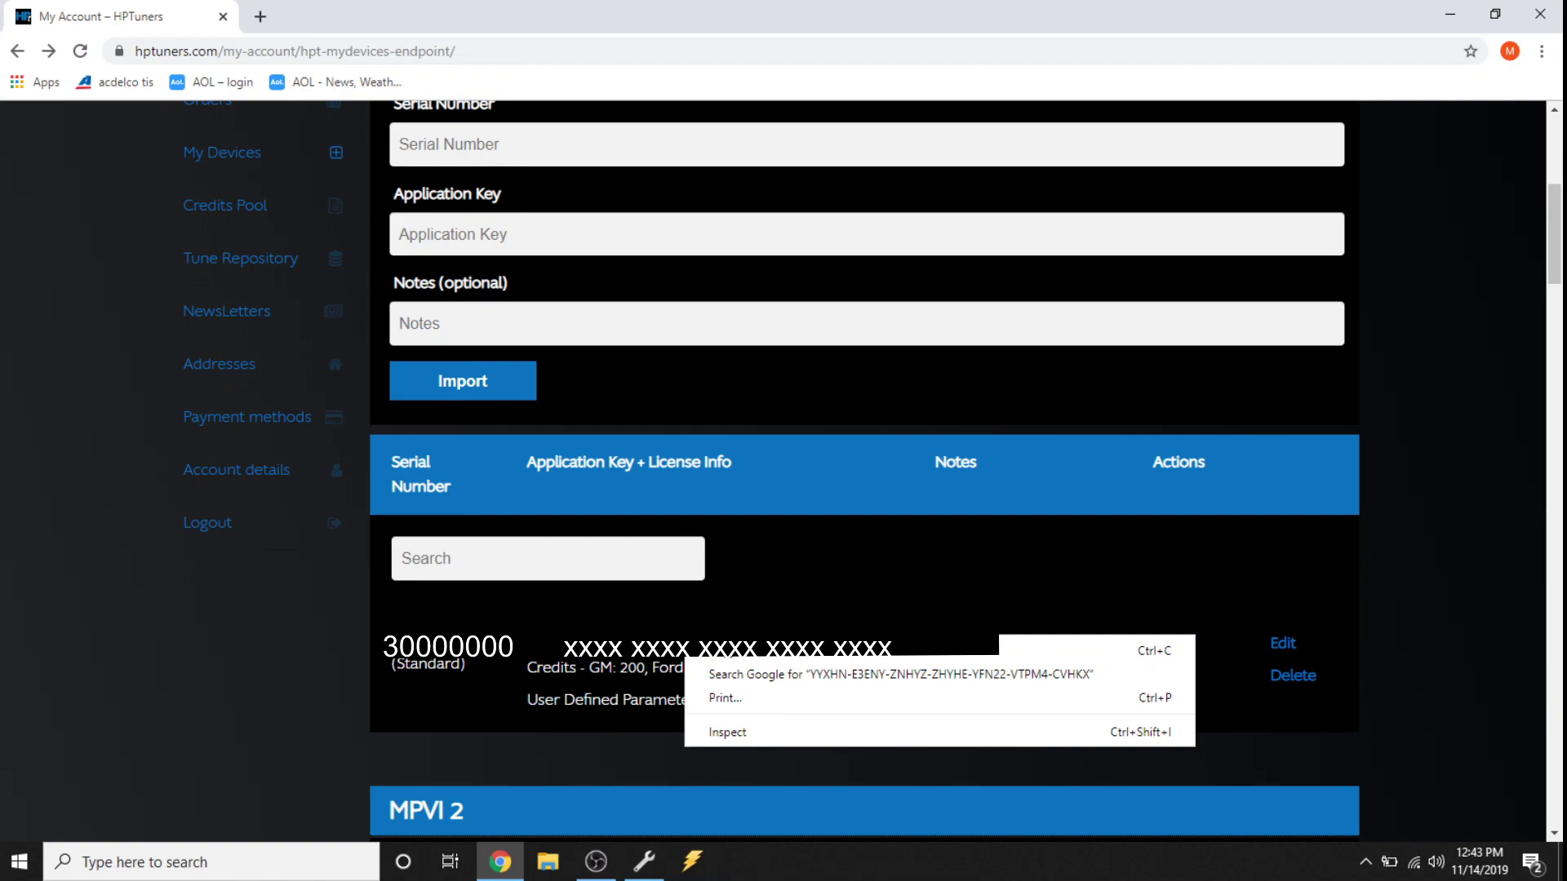
left_click(730, 662)
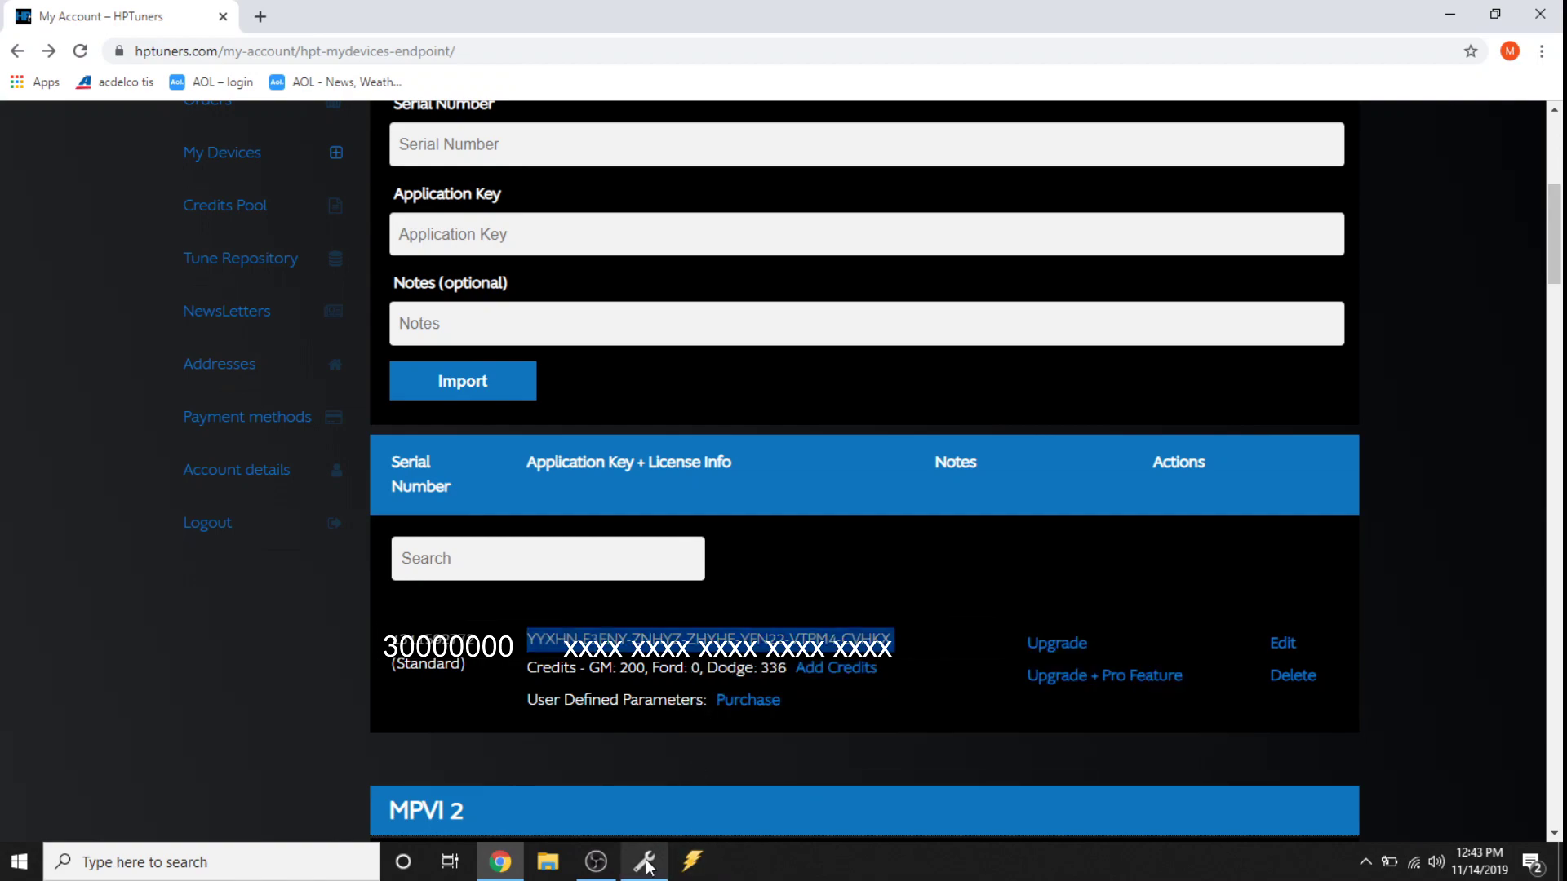
left_click(644, 862)
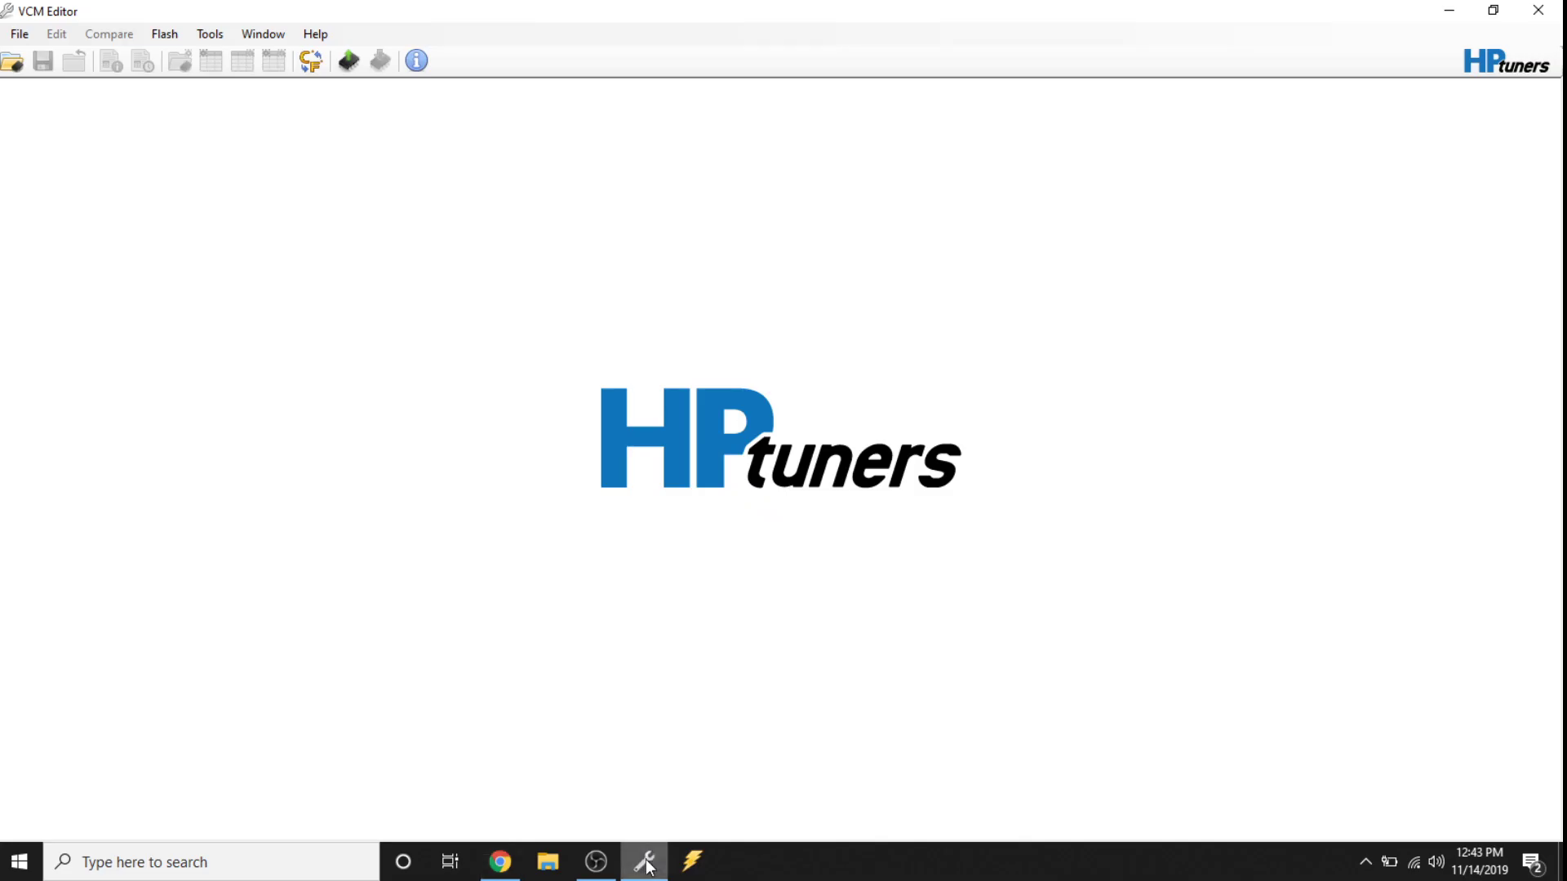
Paste the copied key into VCM Editor's application key form, verify it with Add Key, and close the dialog
left_click(316, 37)
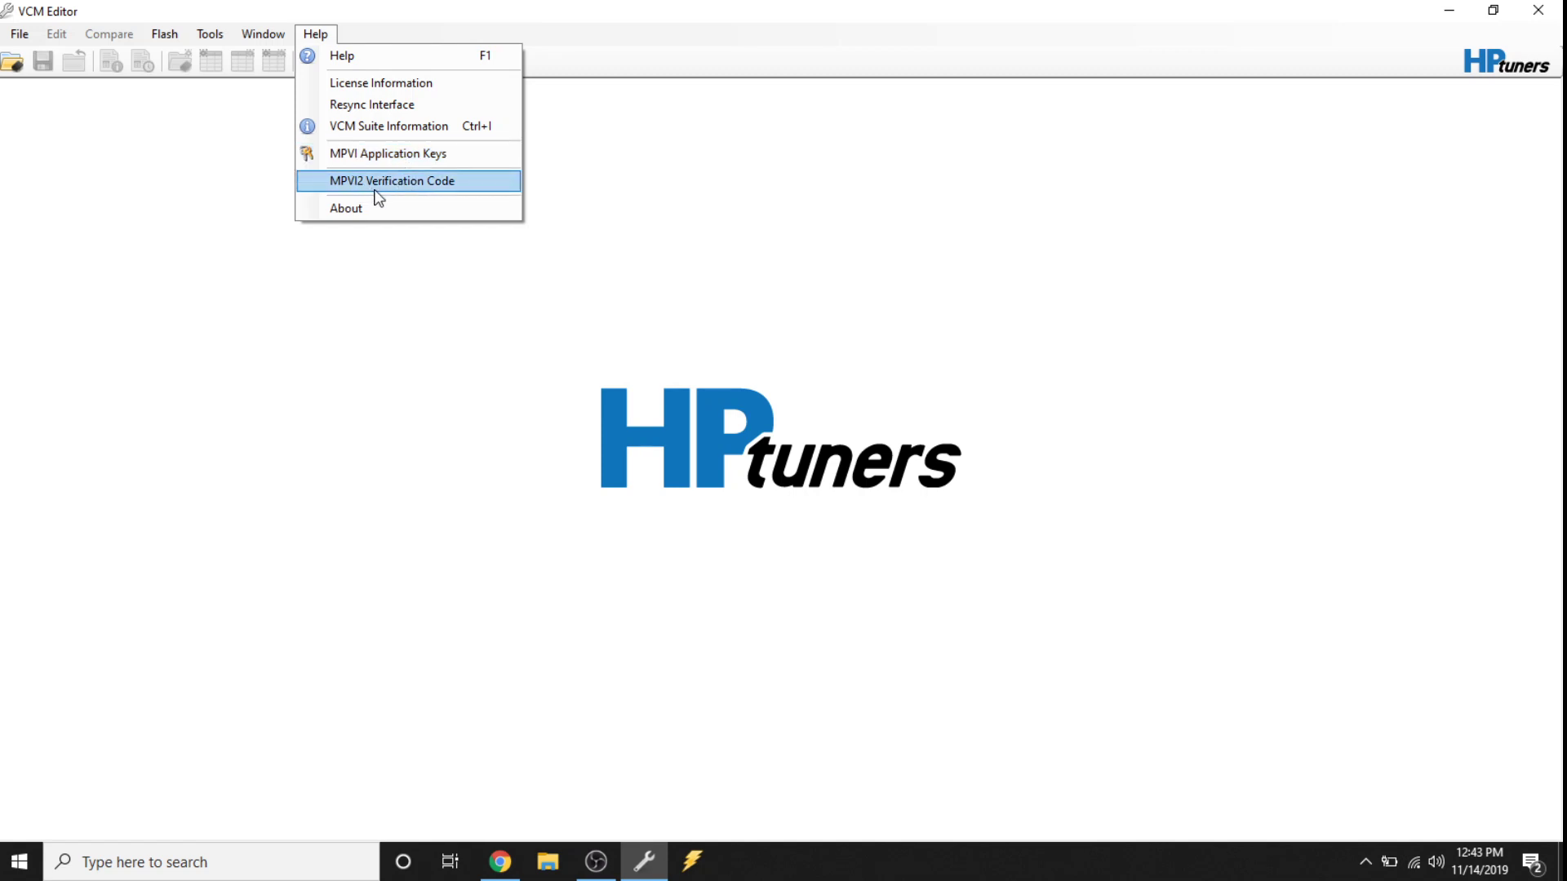
left_click(423, 162)
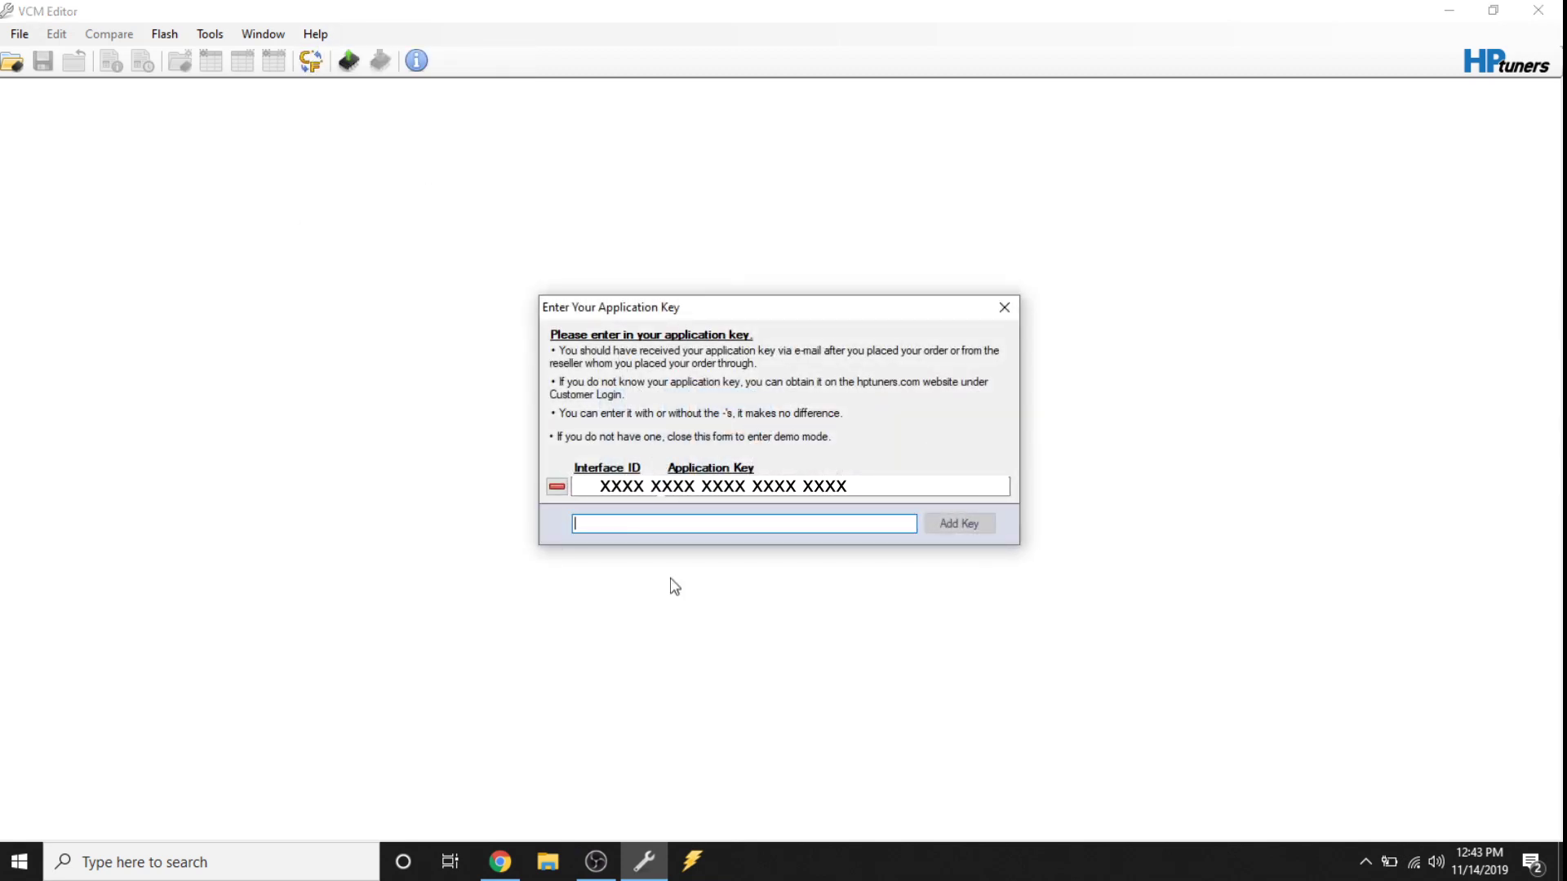
right_click(684, 527)
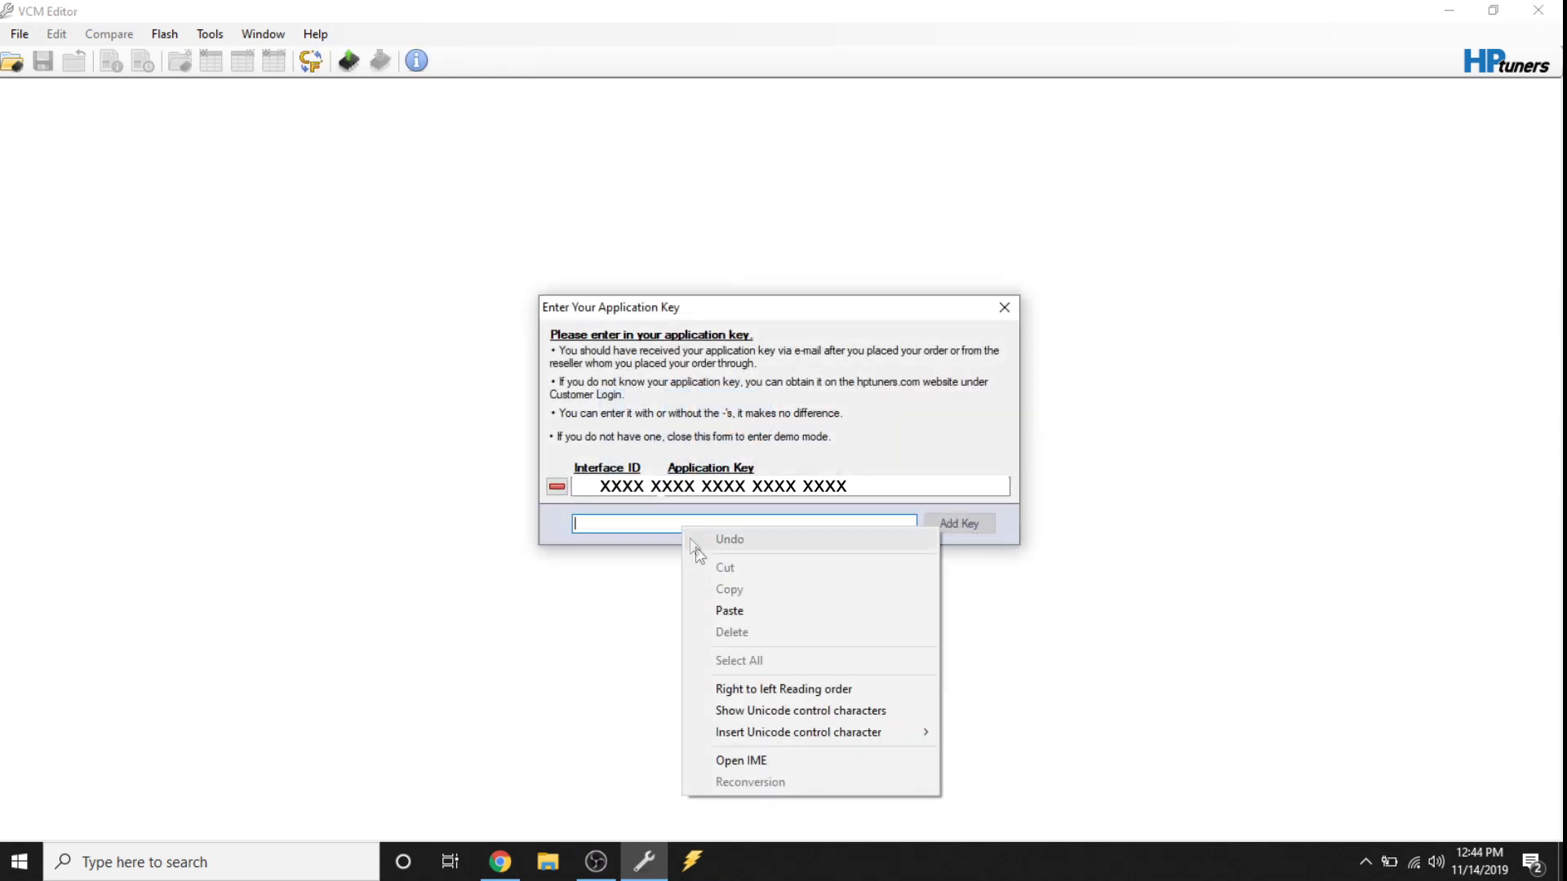
left_click(739, 612)
left_click(729, 612)
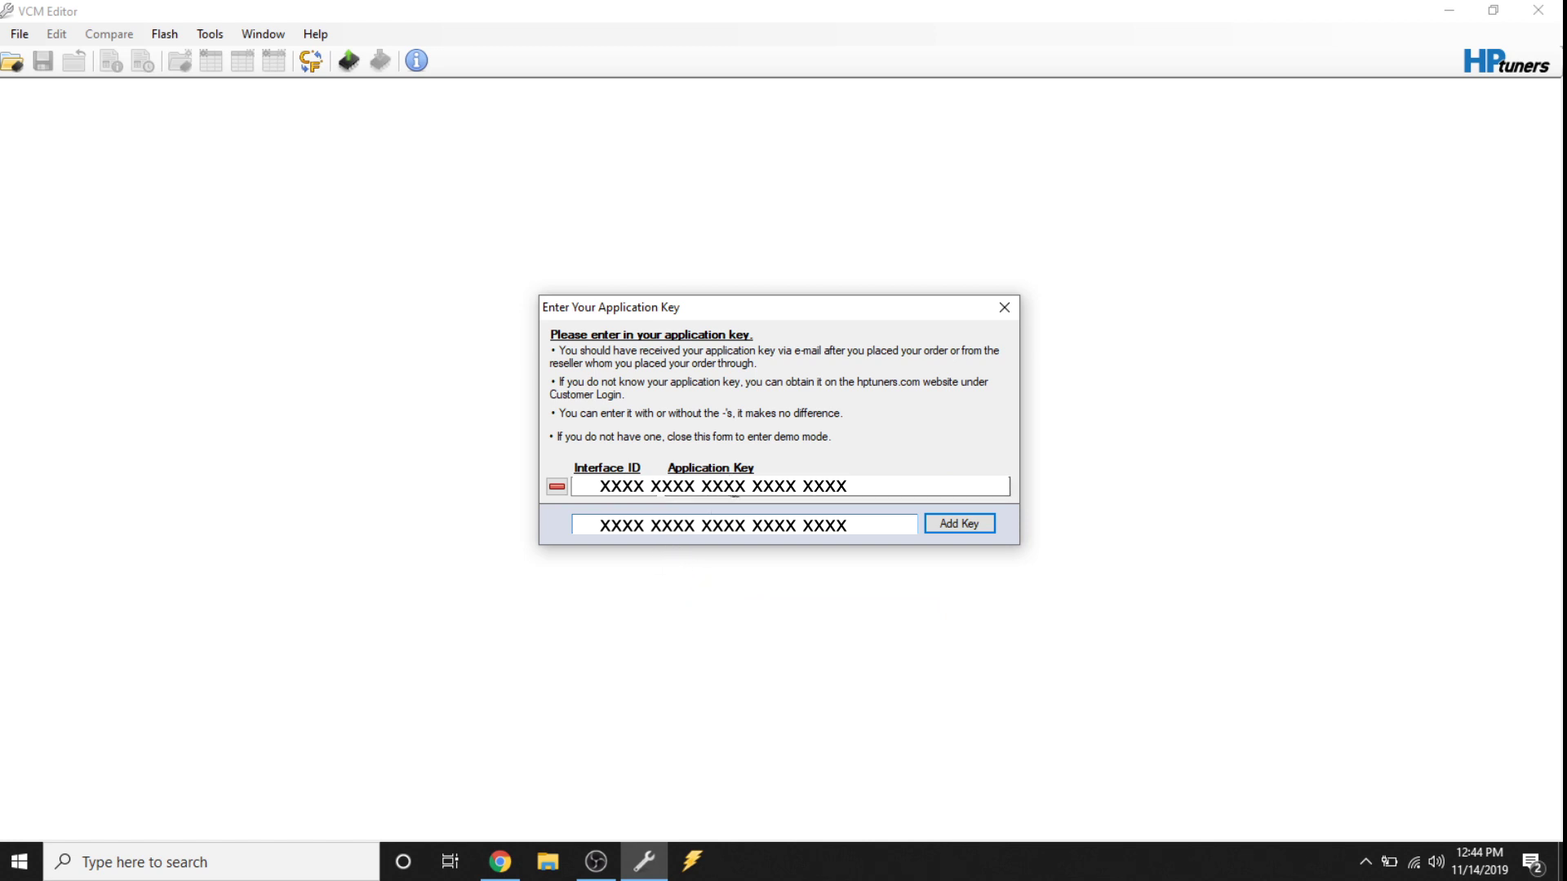
left_click(971, 531)
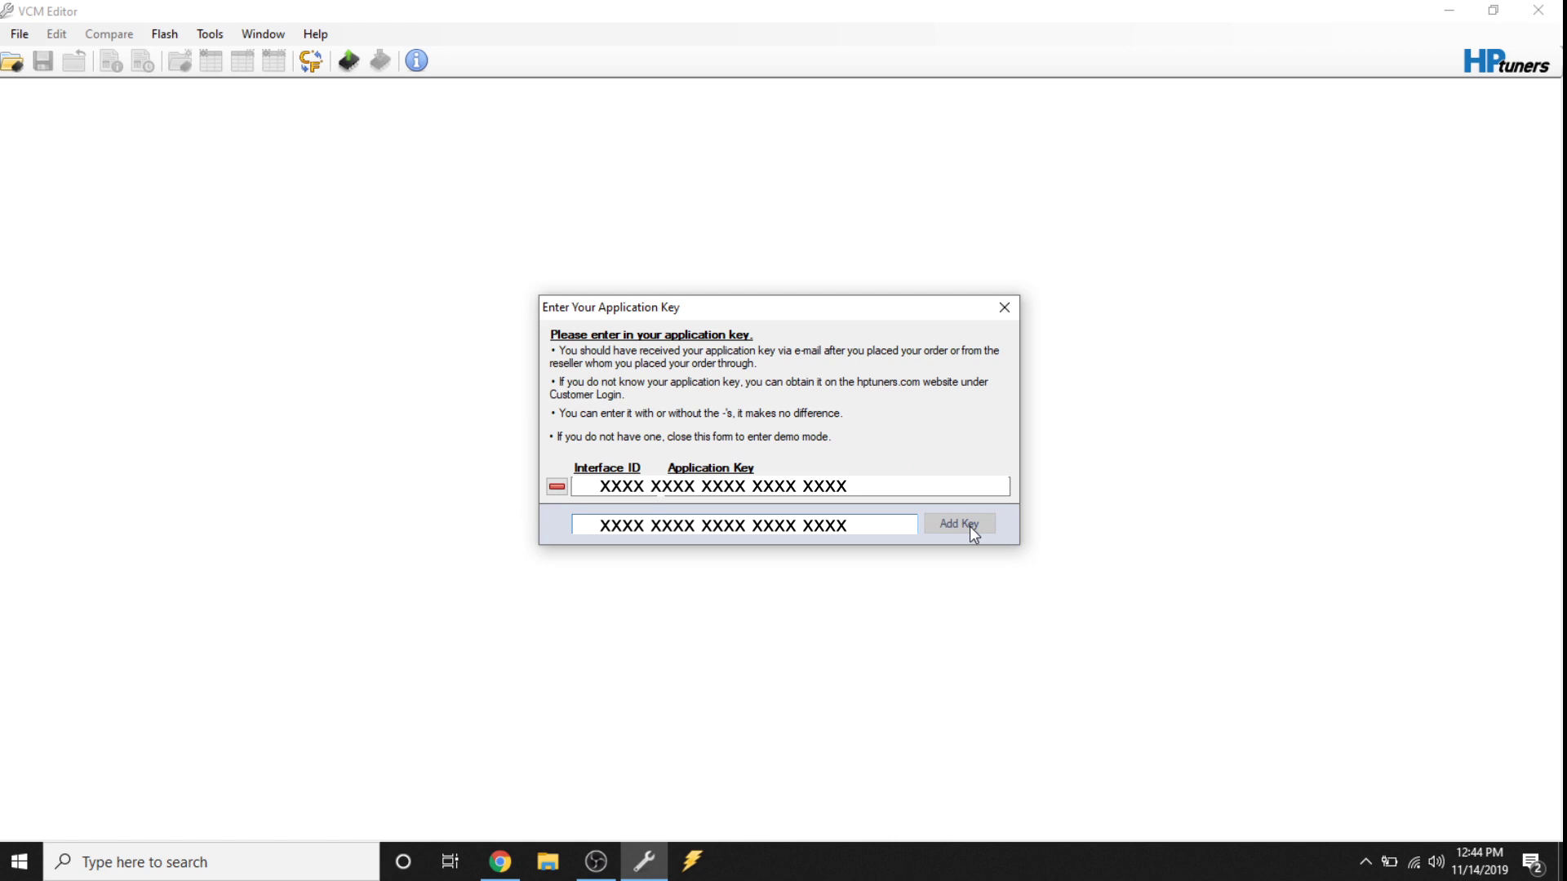
left_click(1006, 308)
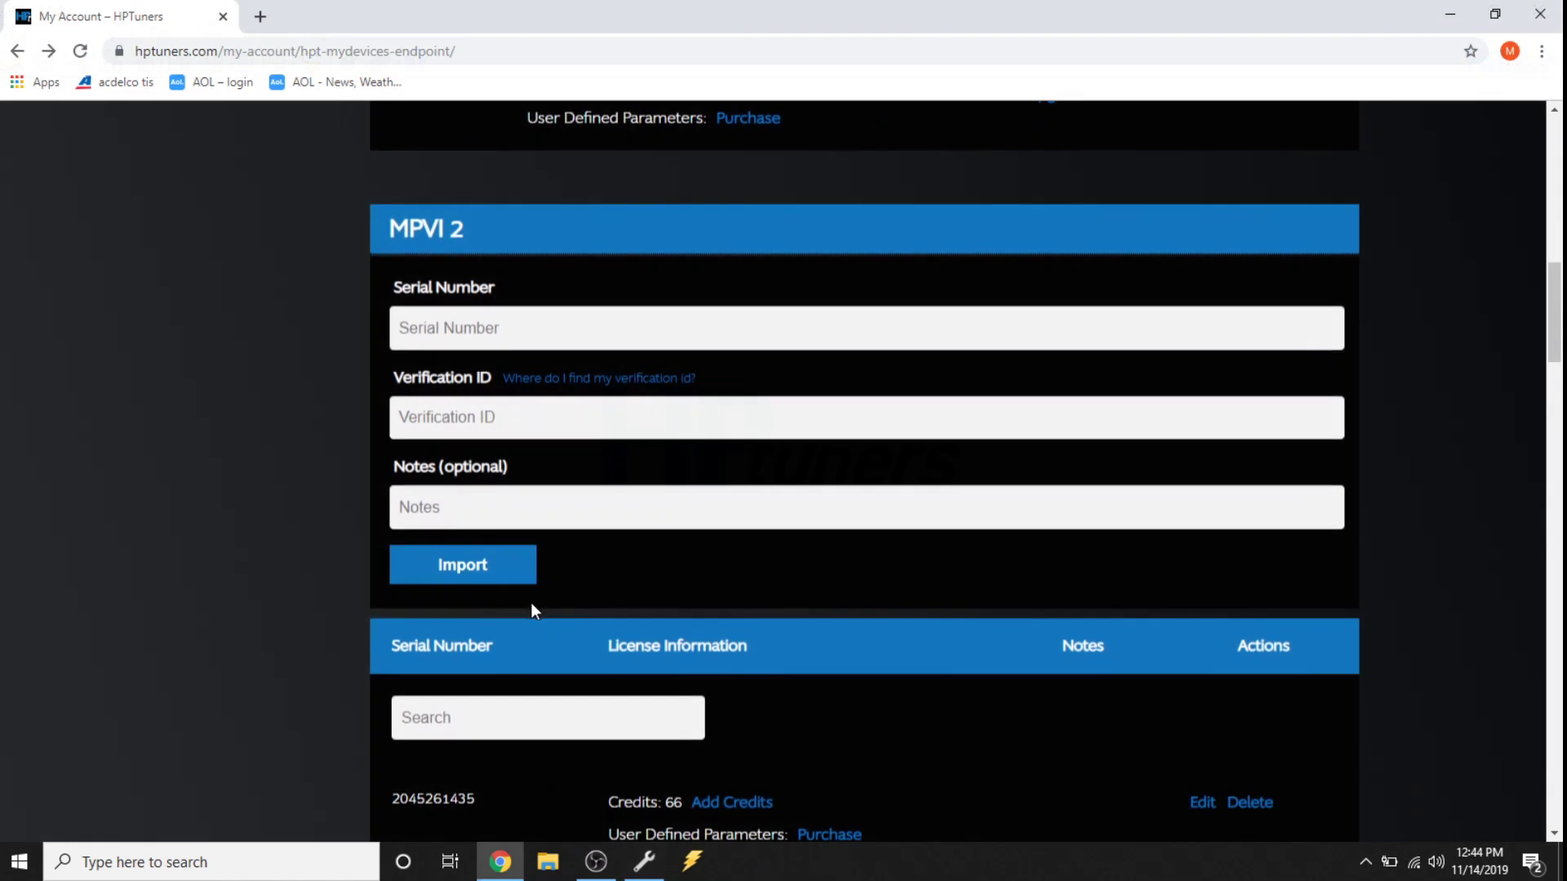
Scroll the device list and view the Universal Credits purchase page for the second device
scroll(531, 608, "down", 1)
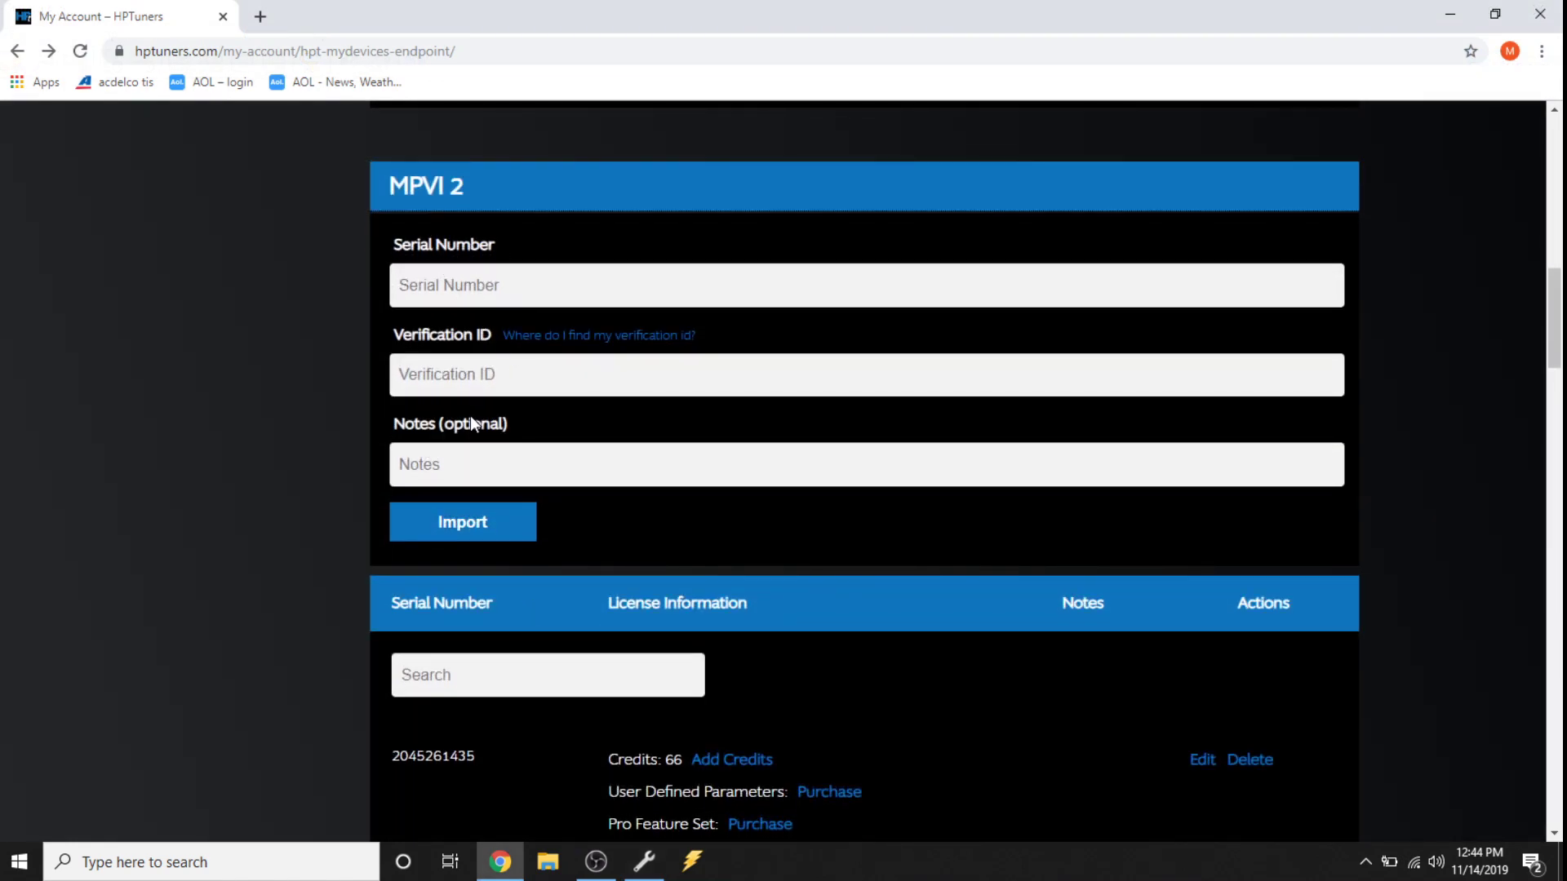
scroll(470, 414, "down", 15)
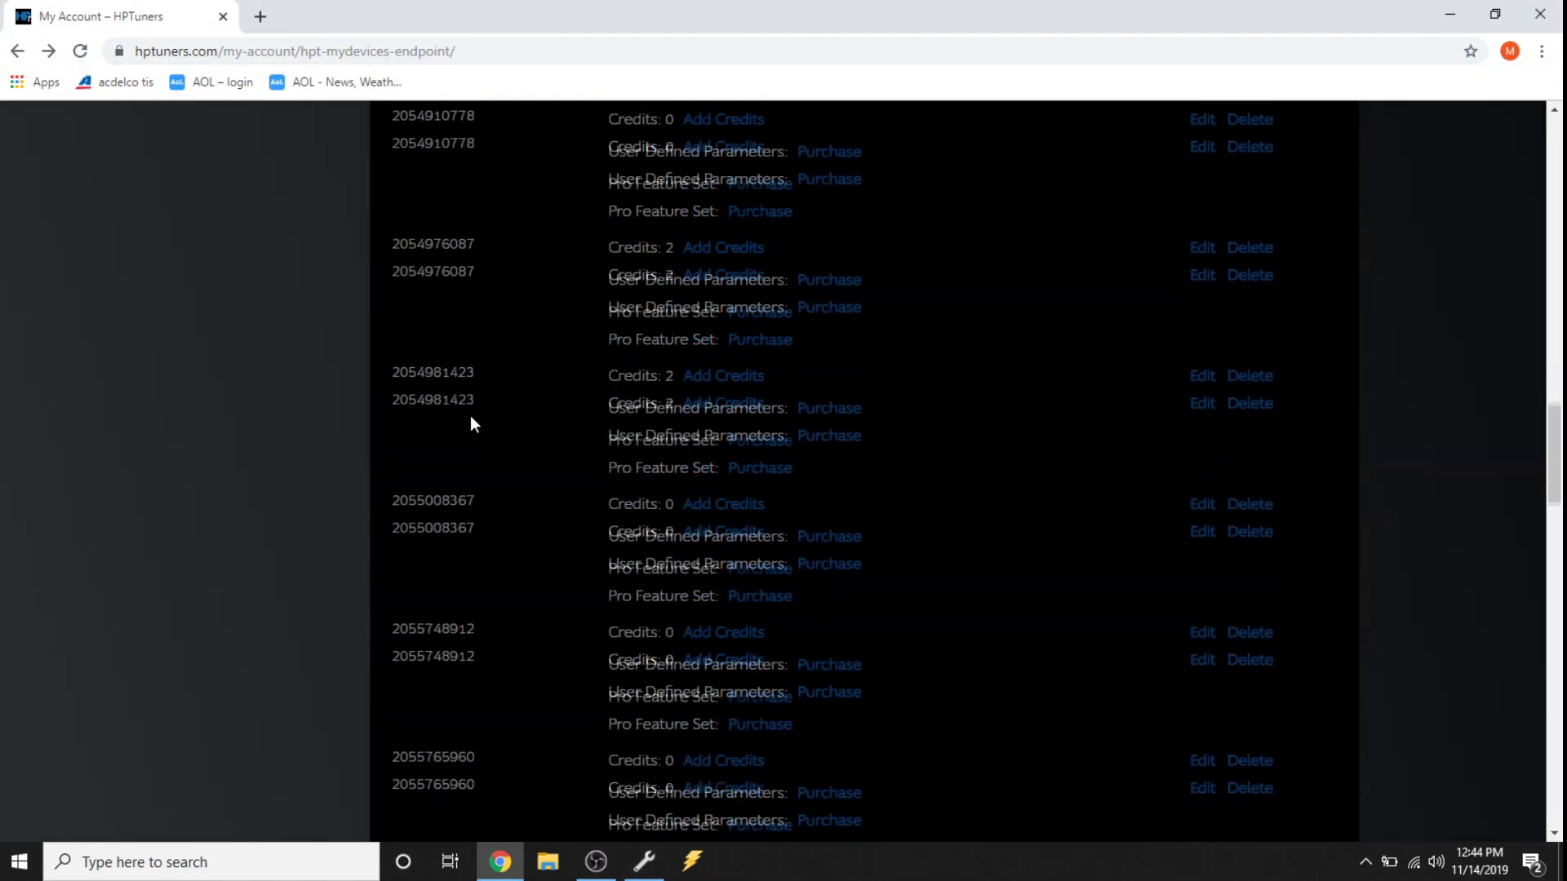
scroll(471, 424, "up", 15)
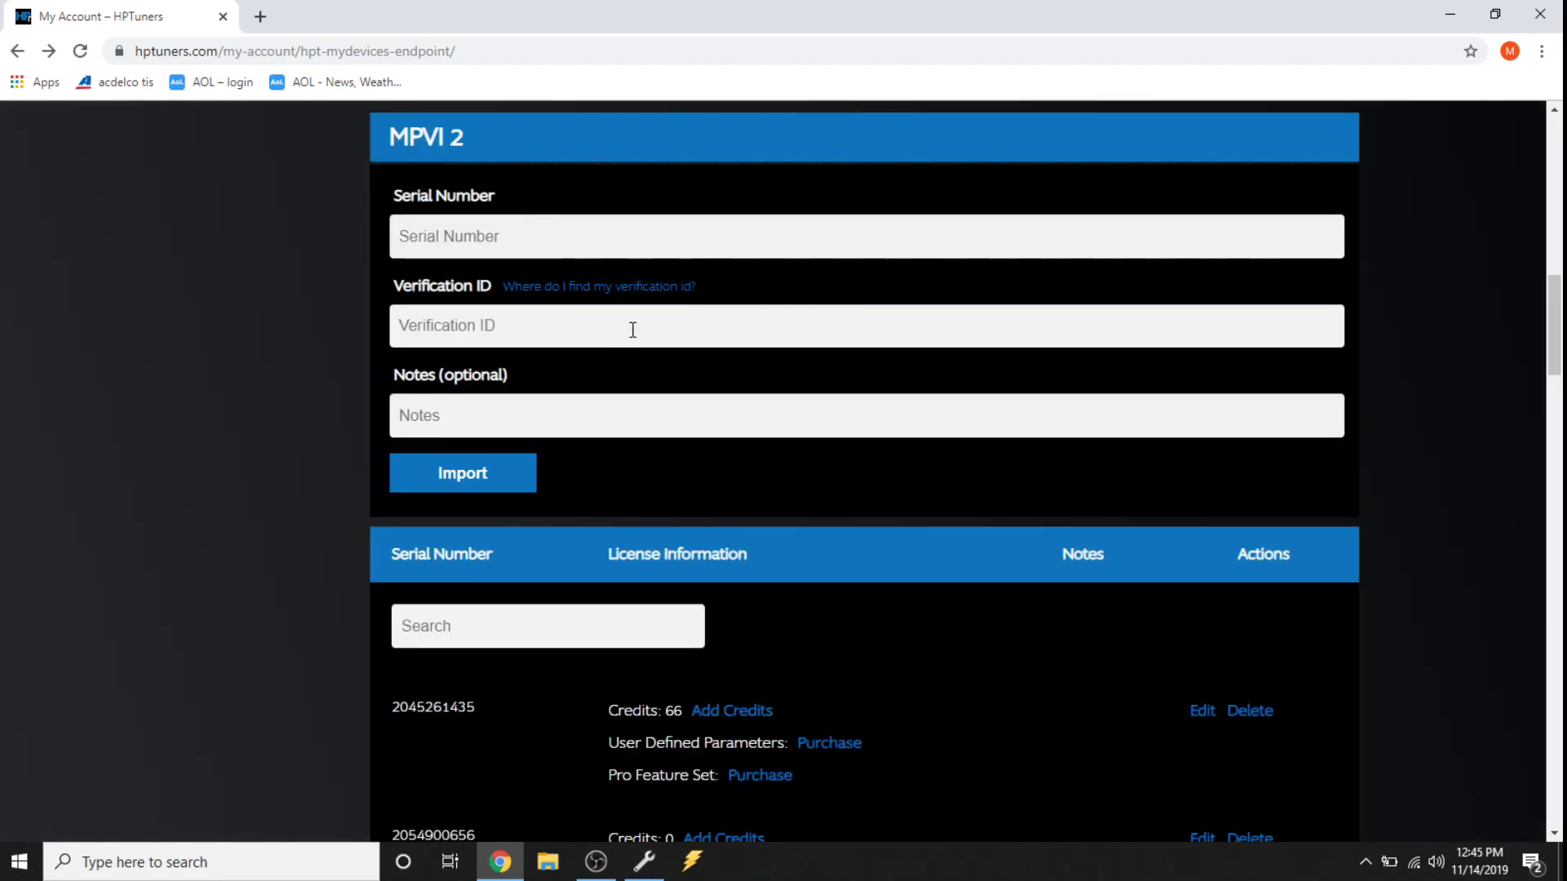
scroll(636, 330, "down", 7)
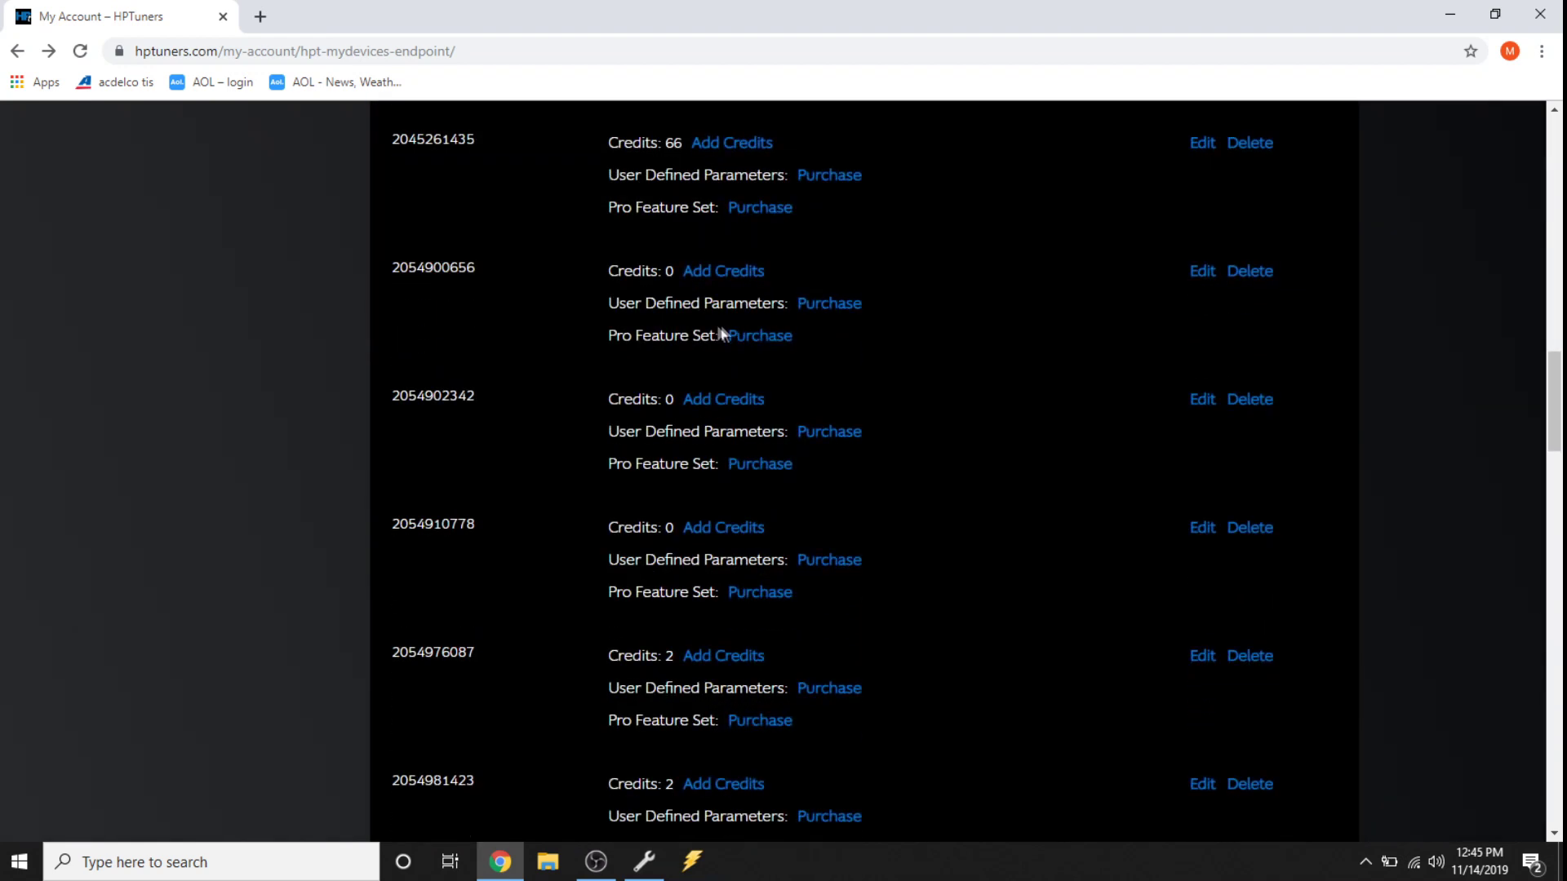
left_click(737, 277)
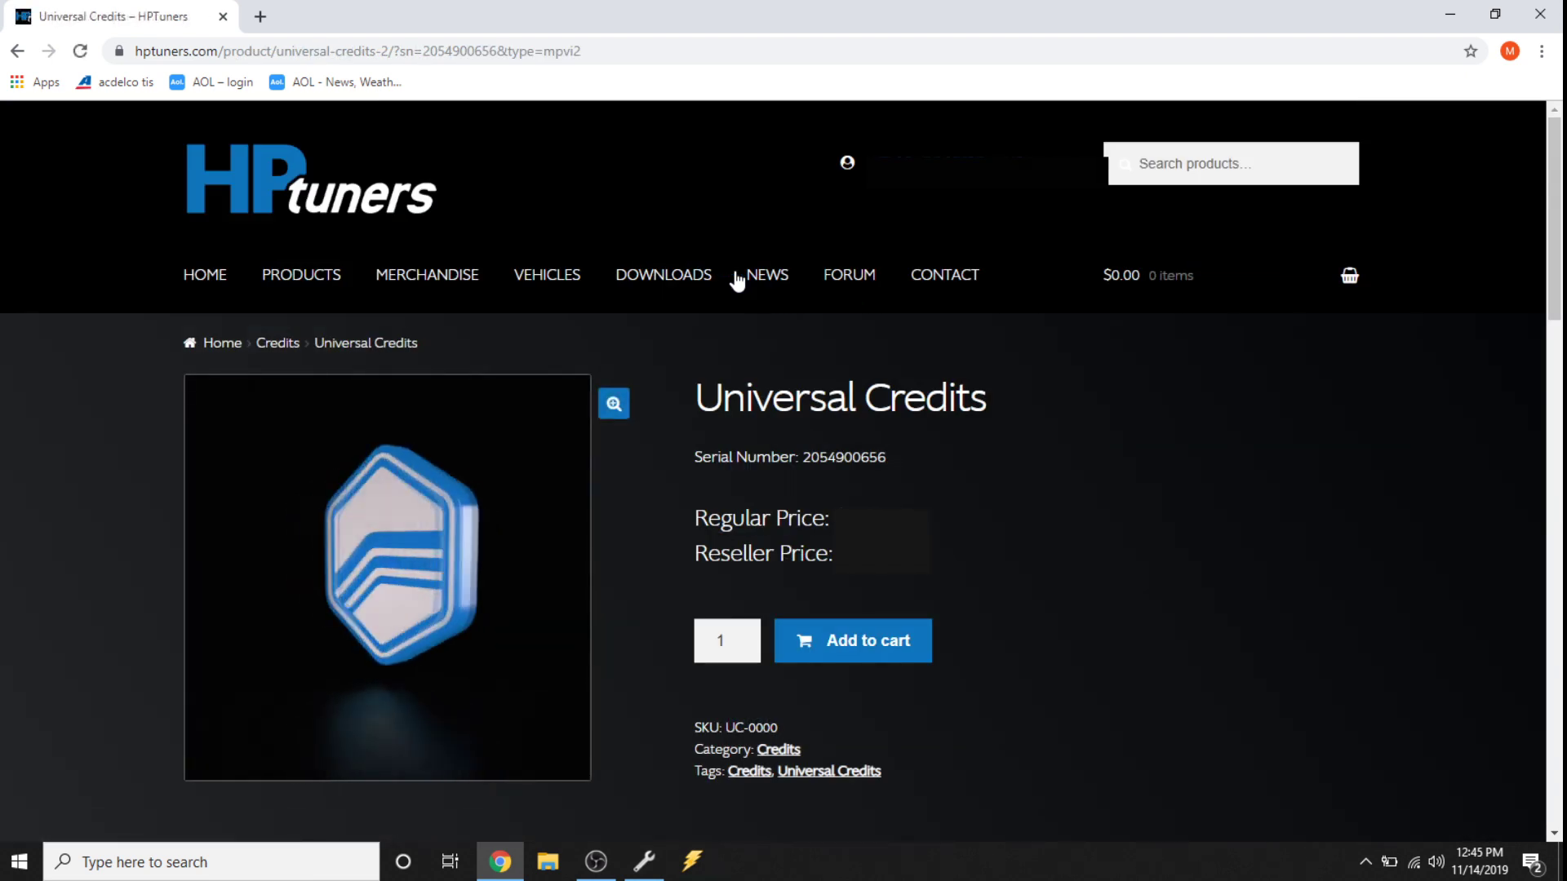
left_click_drag(695, 398, 854, 400)
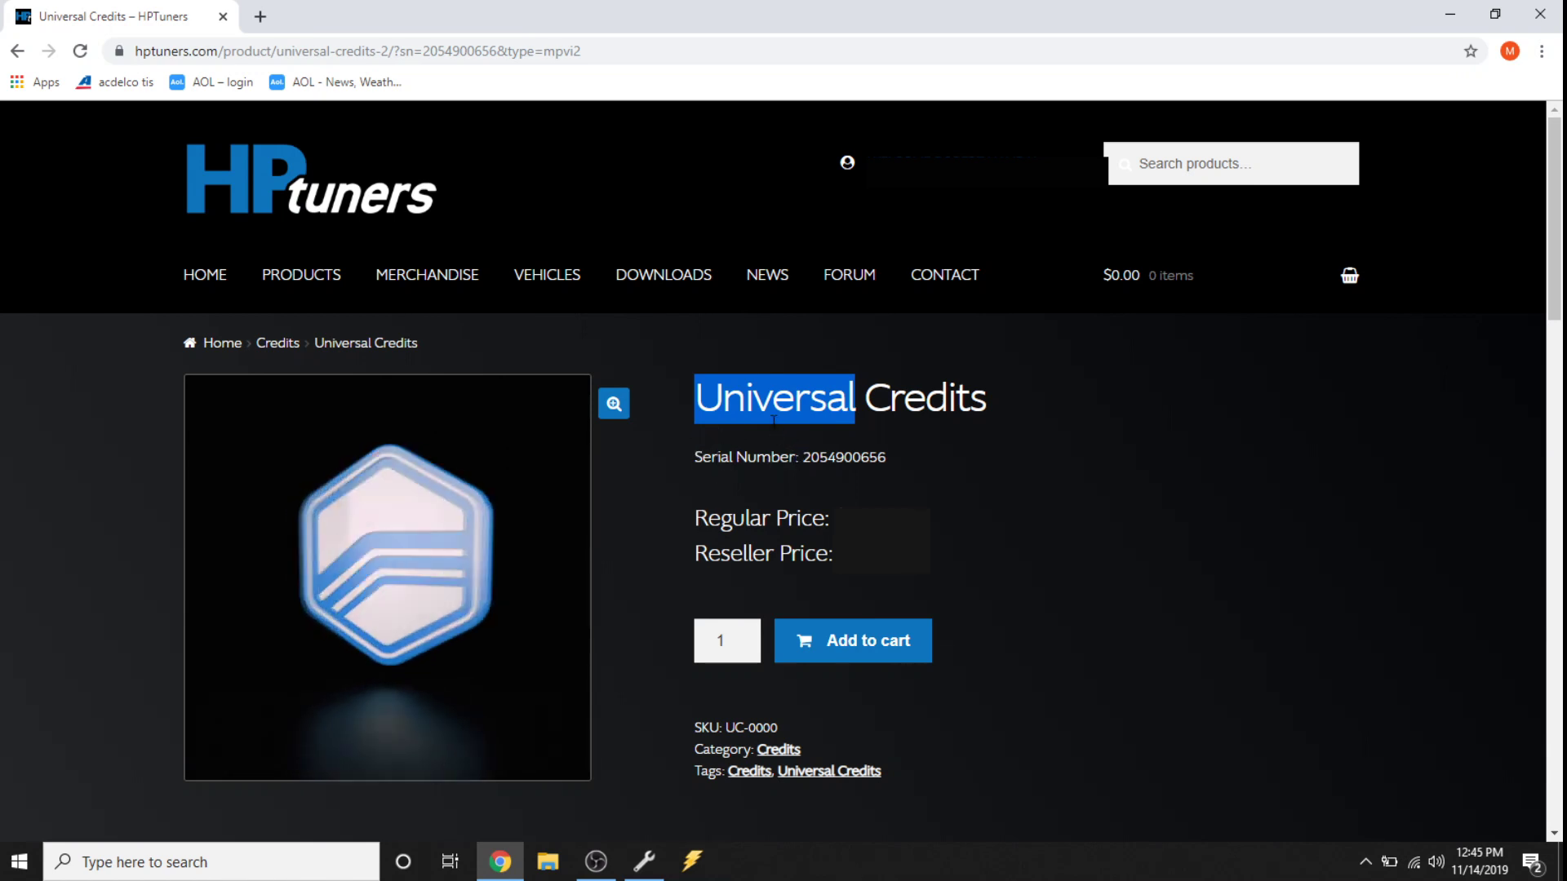
Return to the My Devices page and bring VCM Editor back to the front
left_click(16, 54)
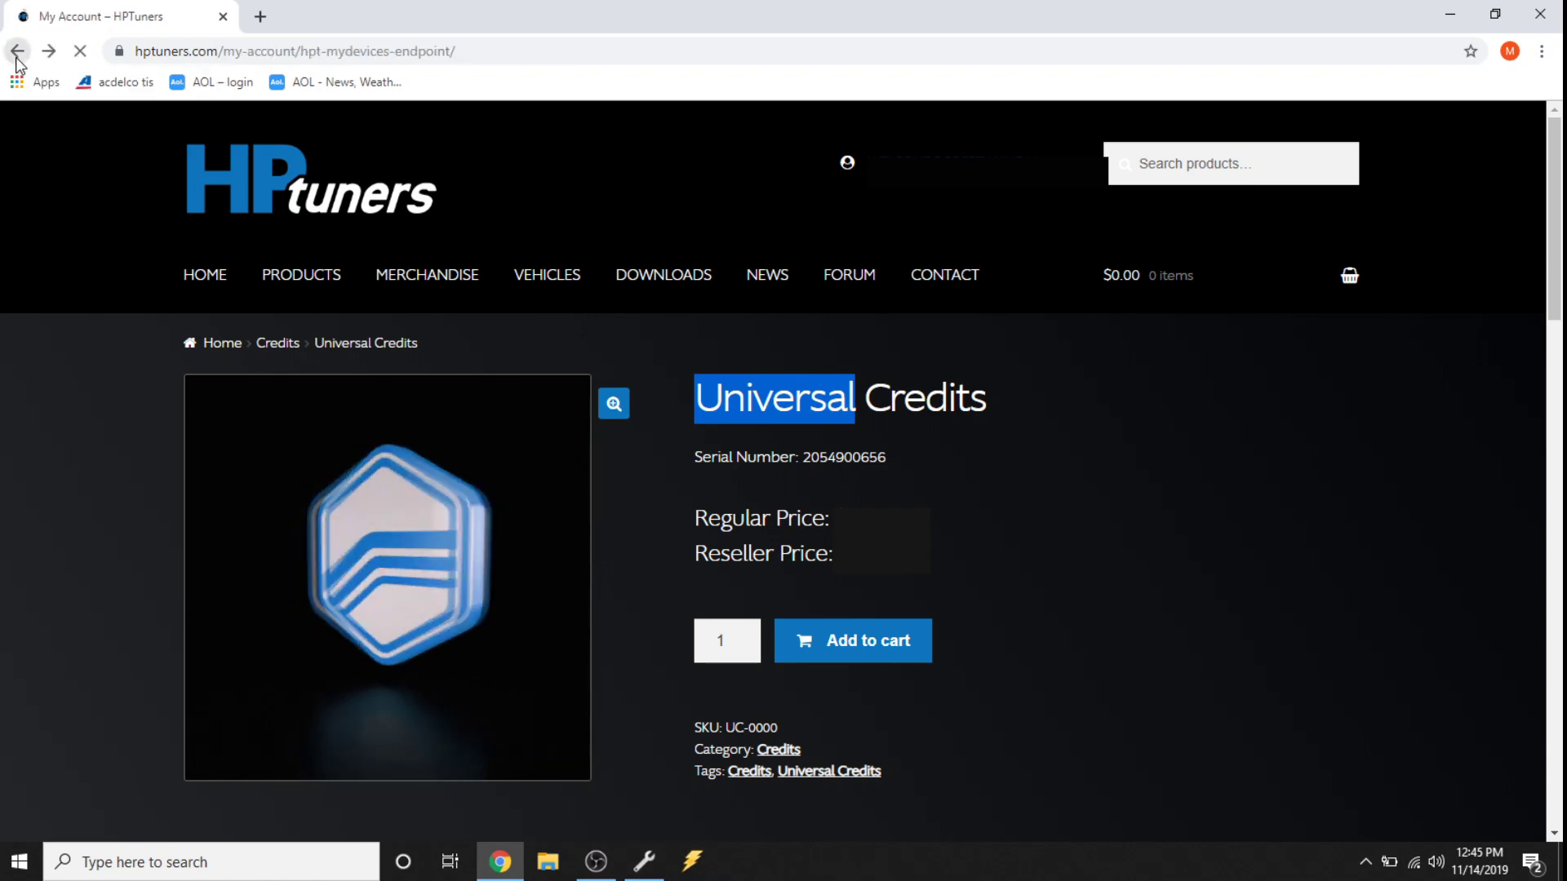
scroll(431, 351, "up", 5)
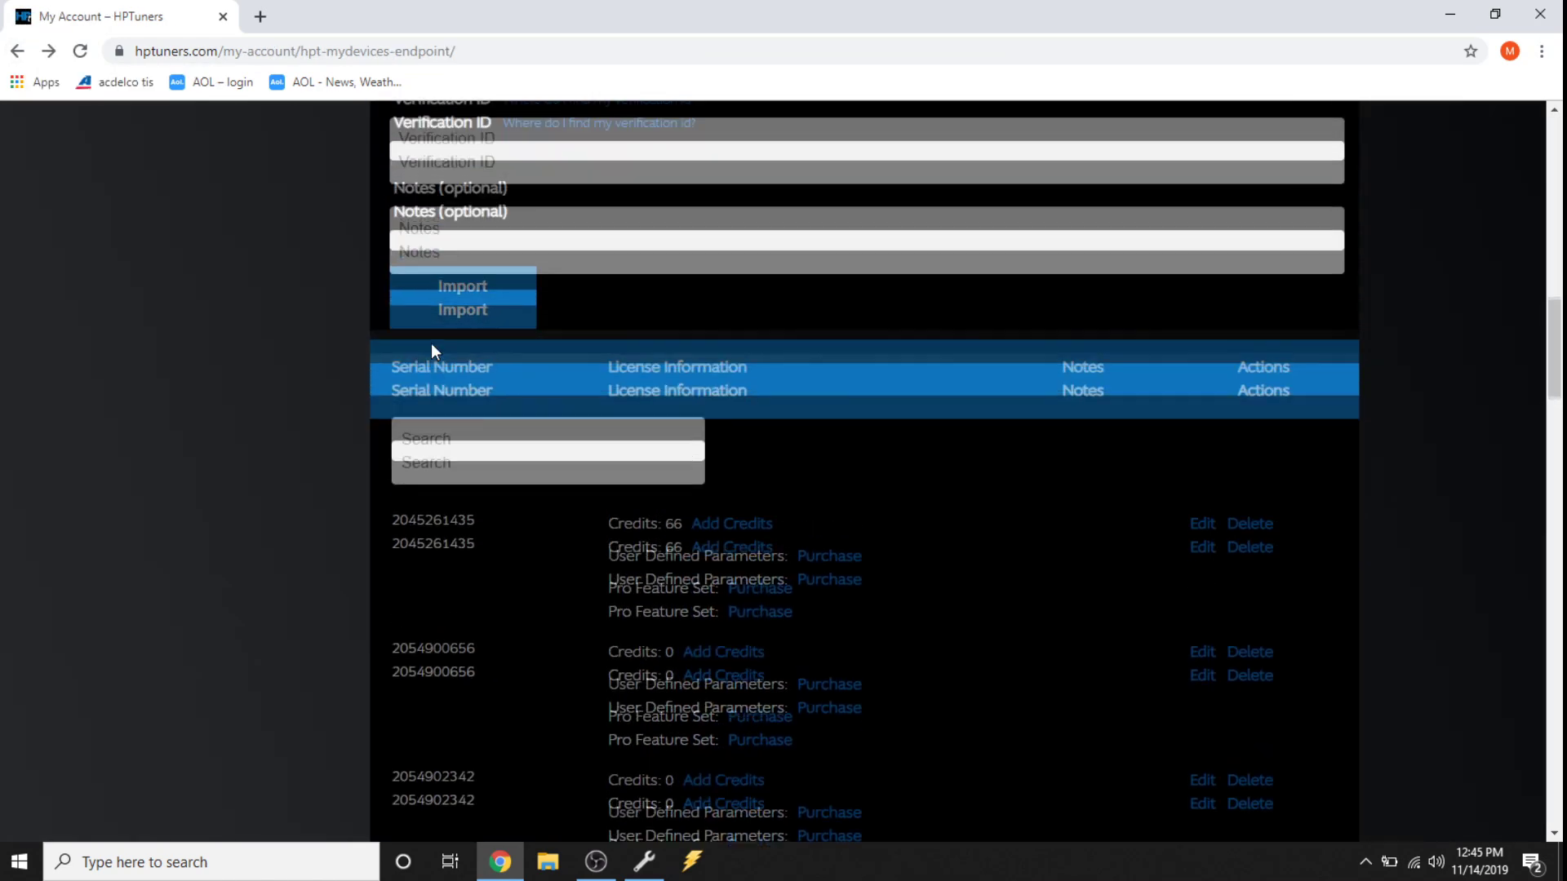
scroll(431, 351, "up", 2)
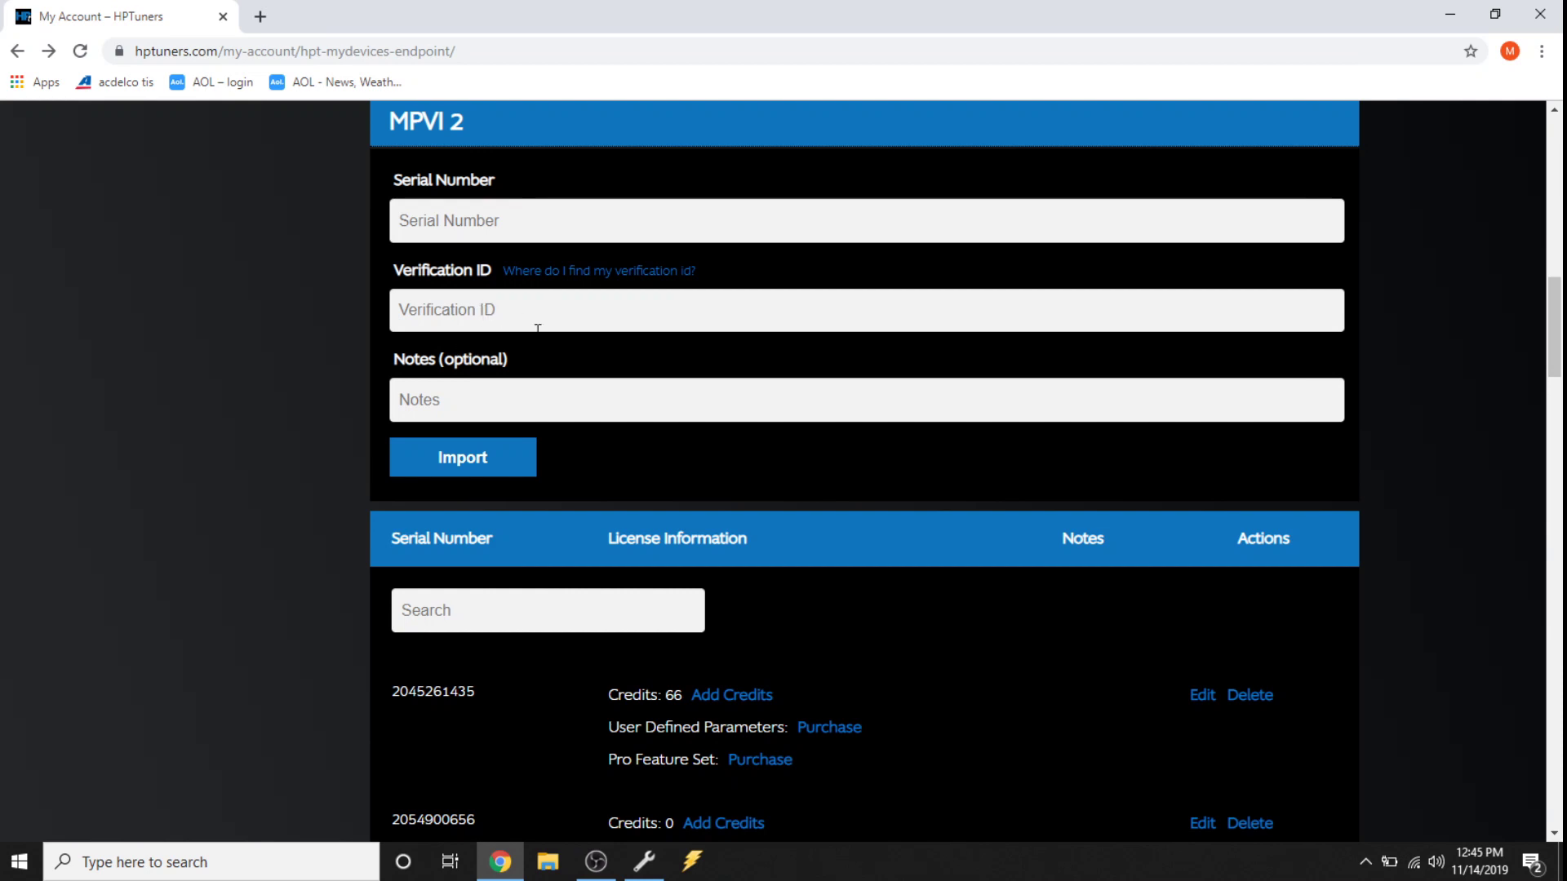
left_click(658, 865)
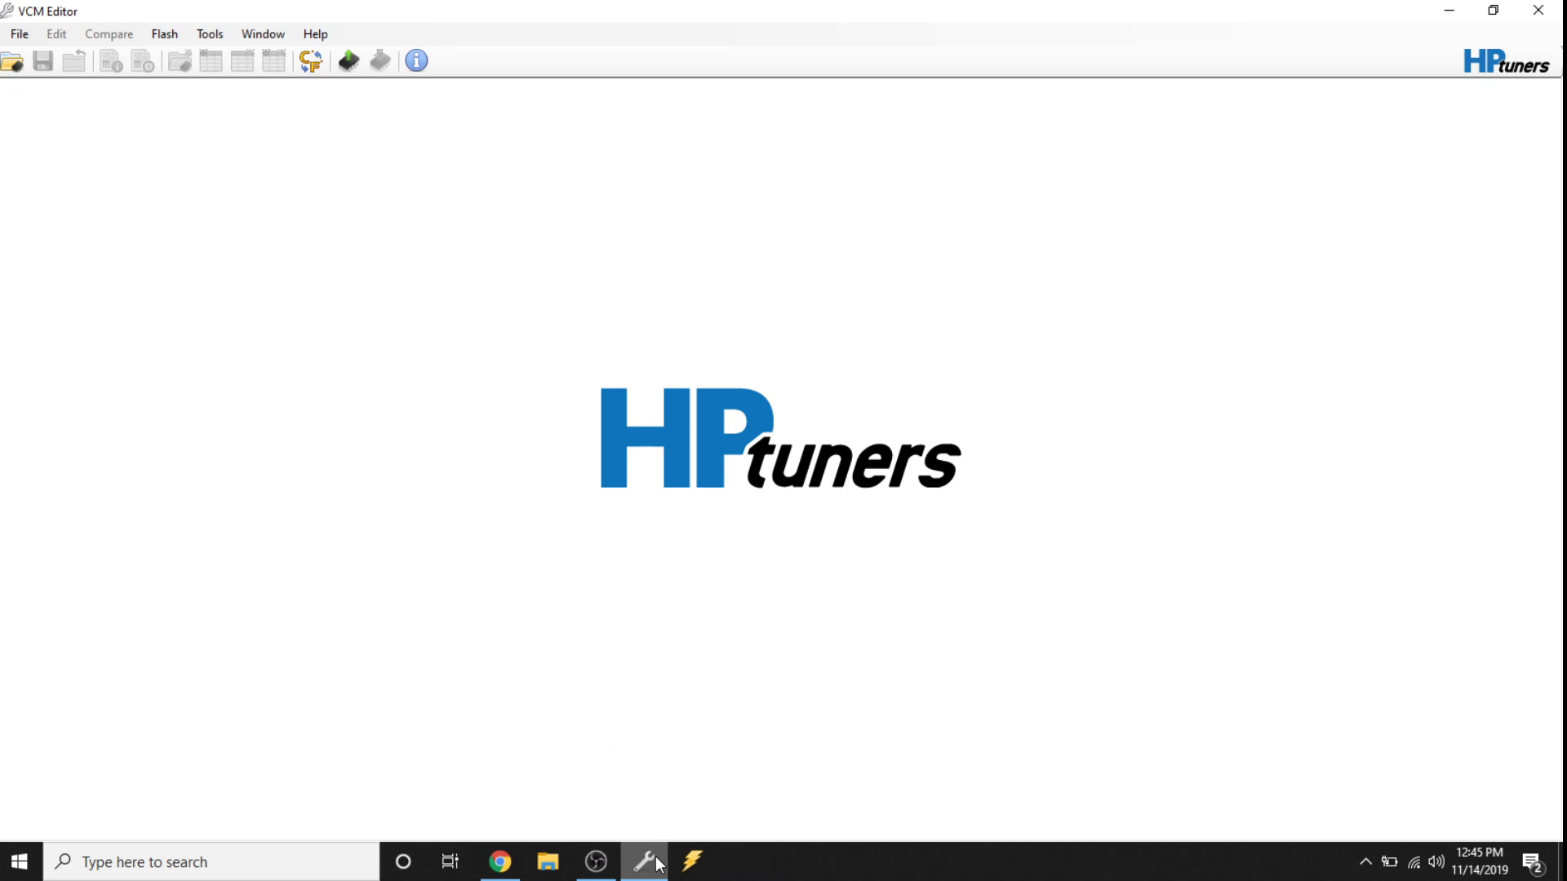
left_click(323, 36)
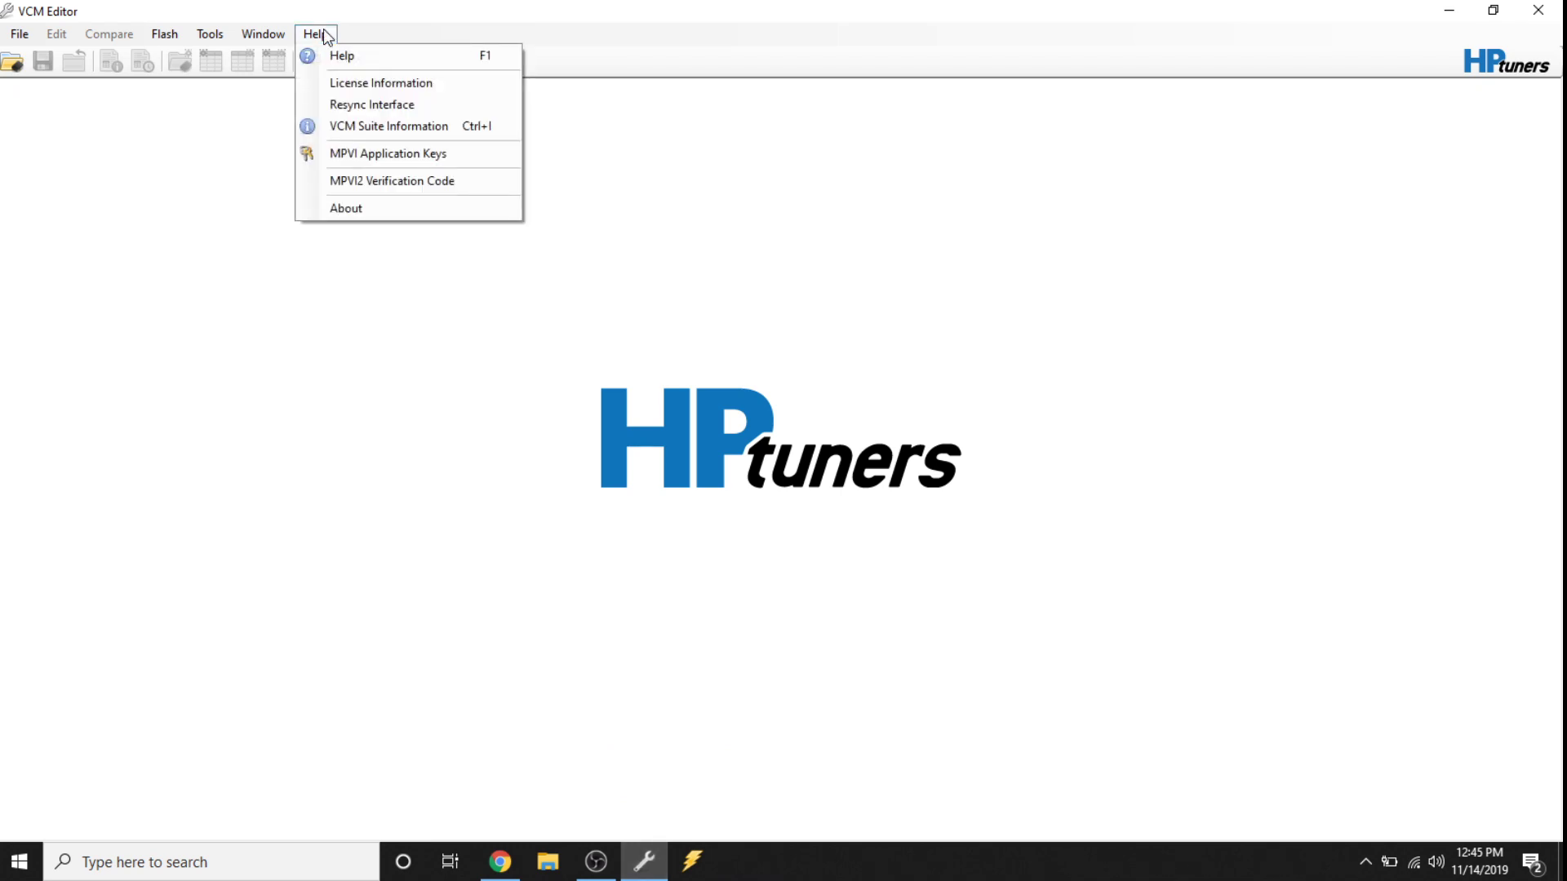
left_click(384, 182)
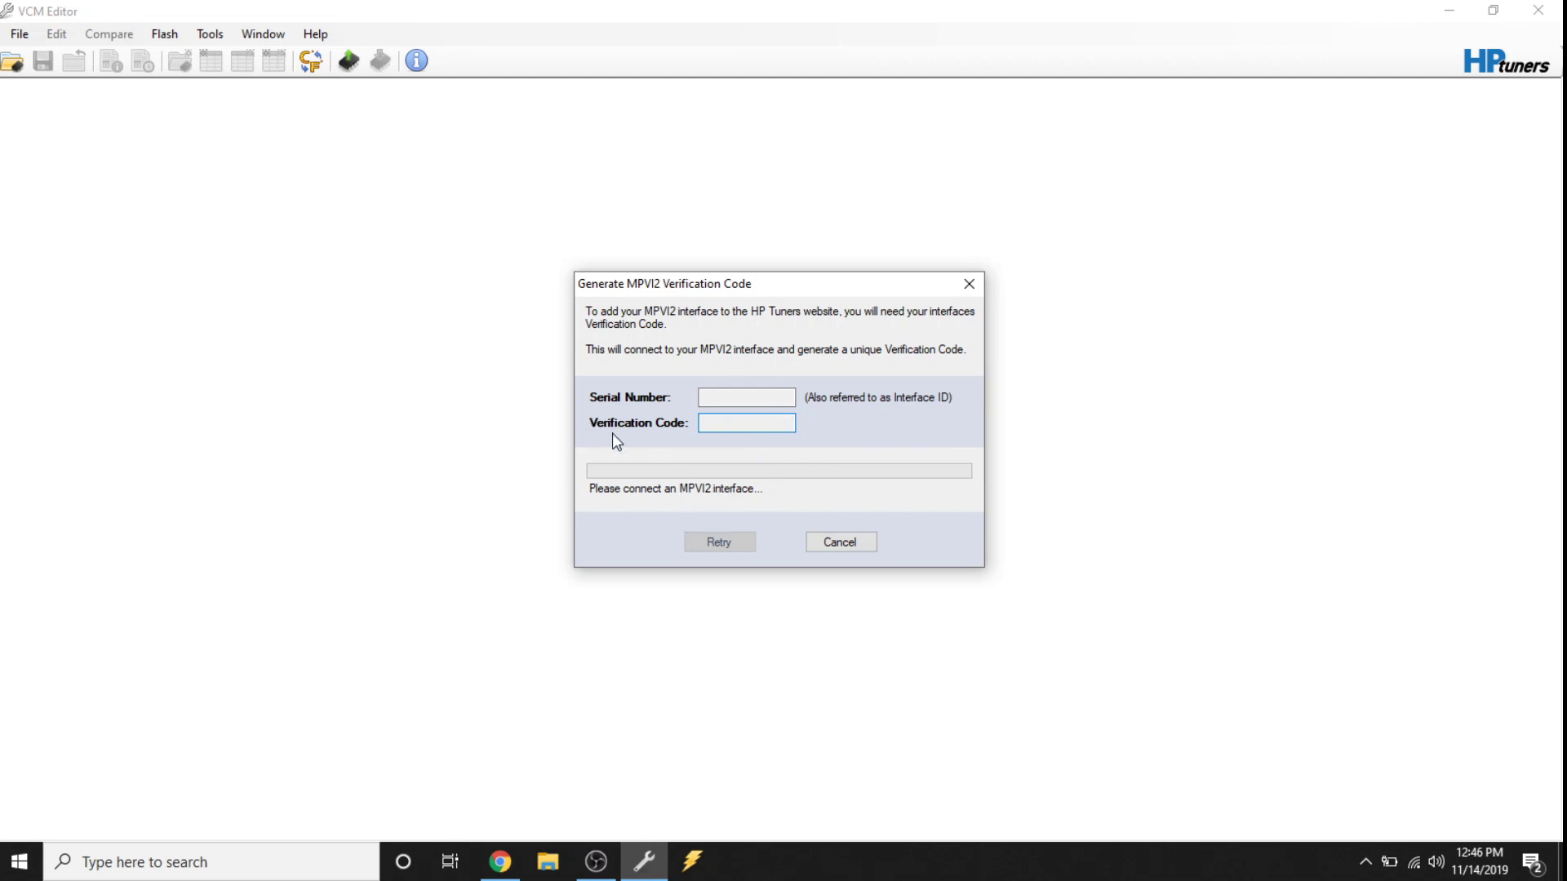
left_click(969, 283)
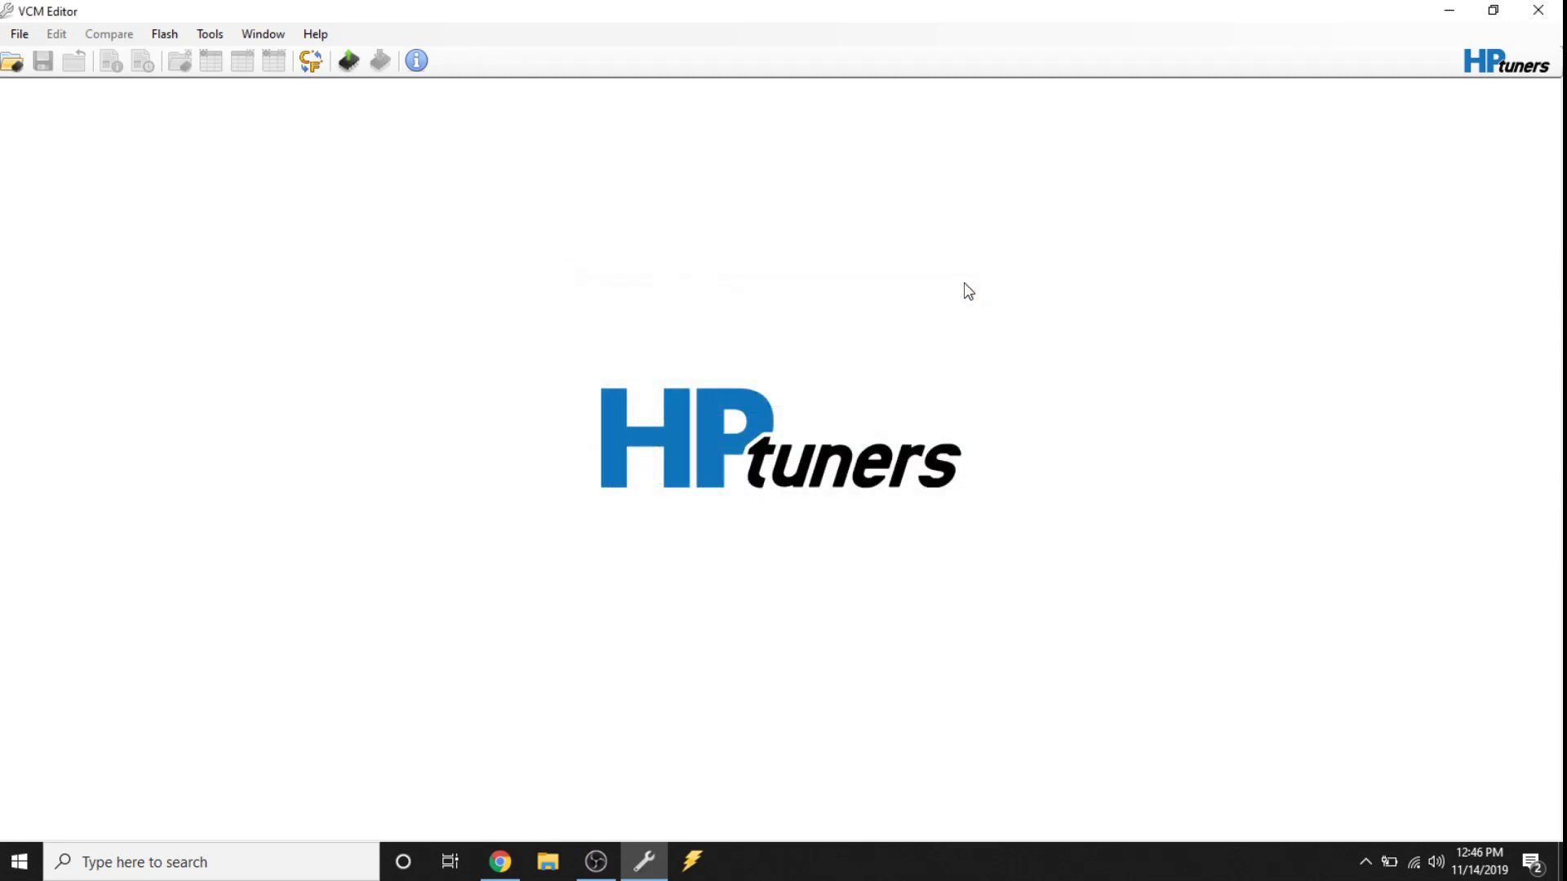
left_click(320, 38)
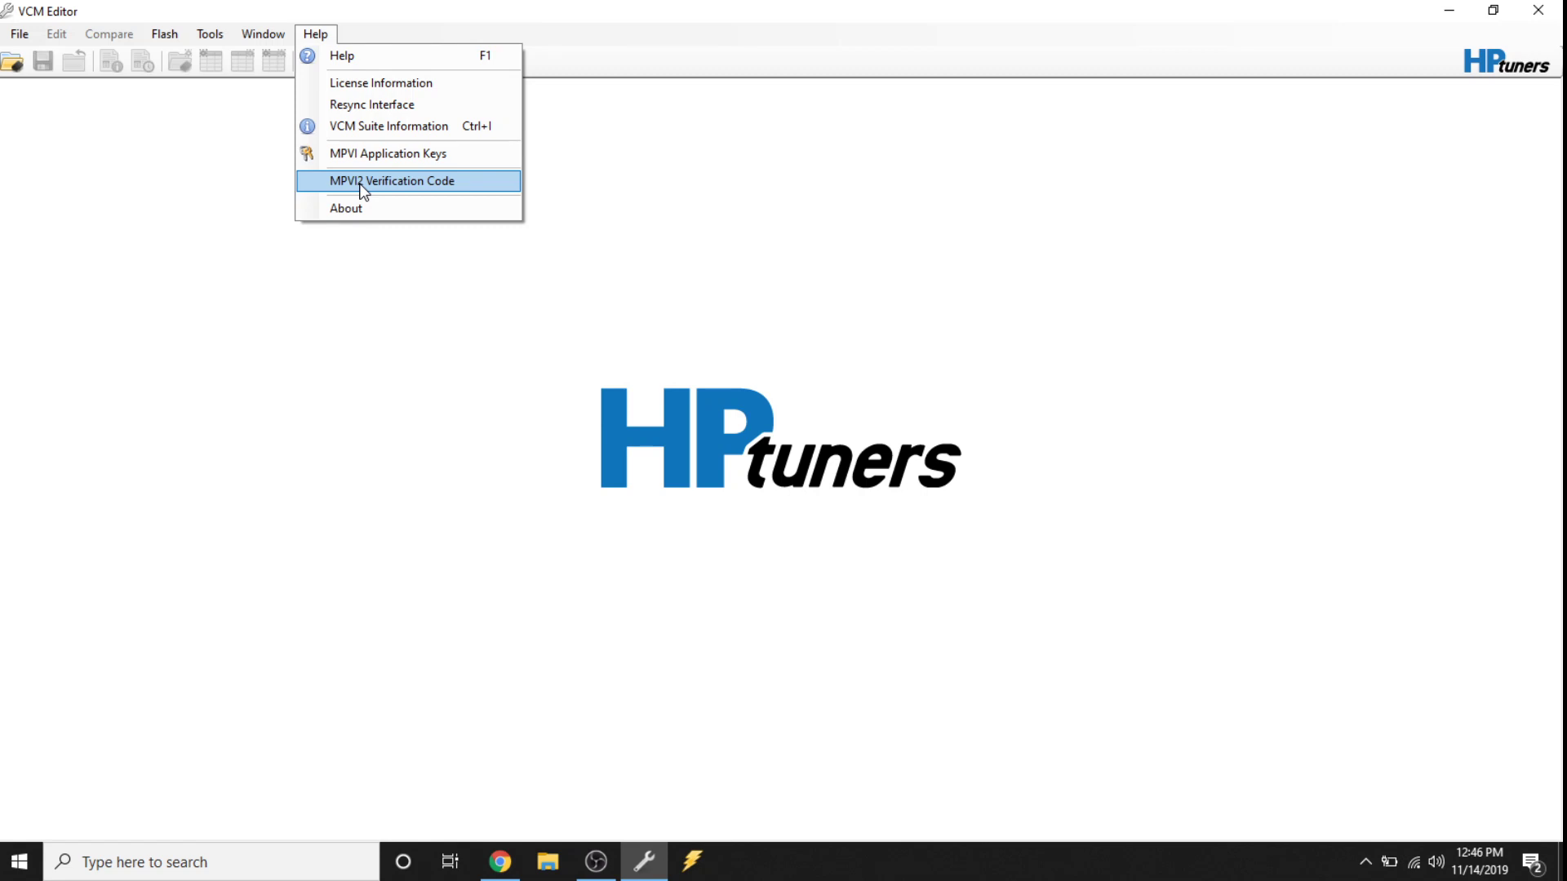
left_click(427, 154)
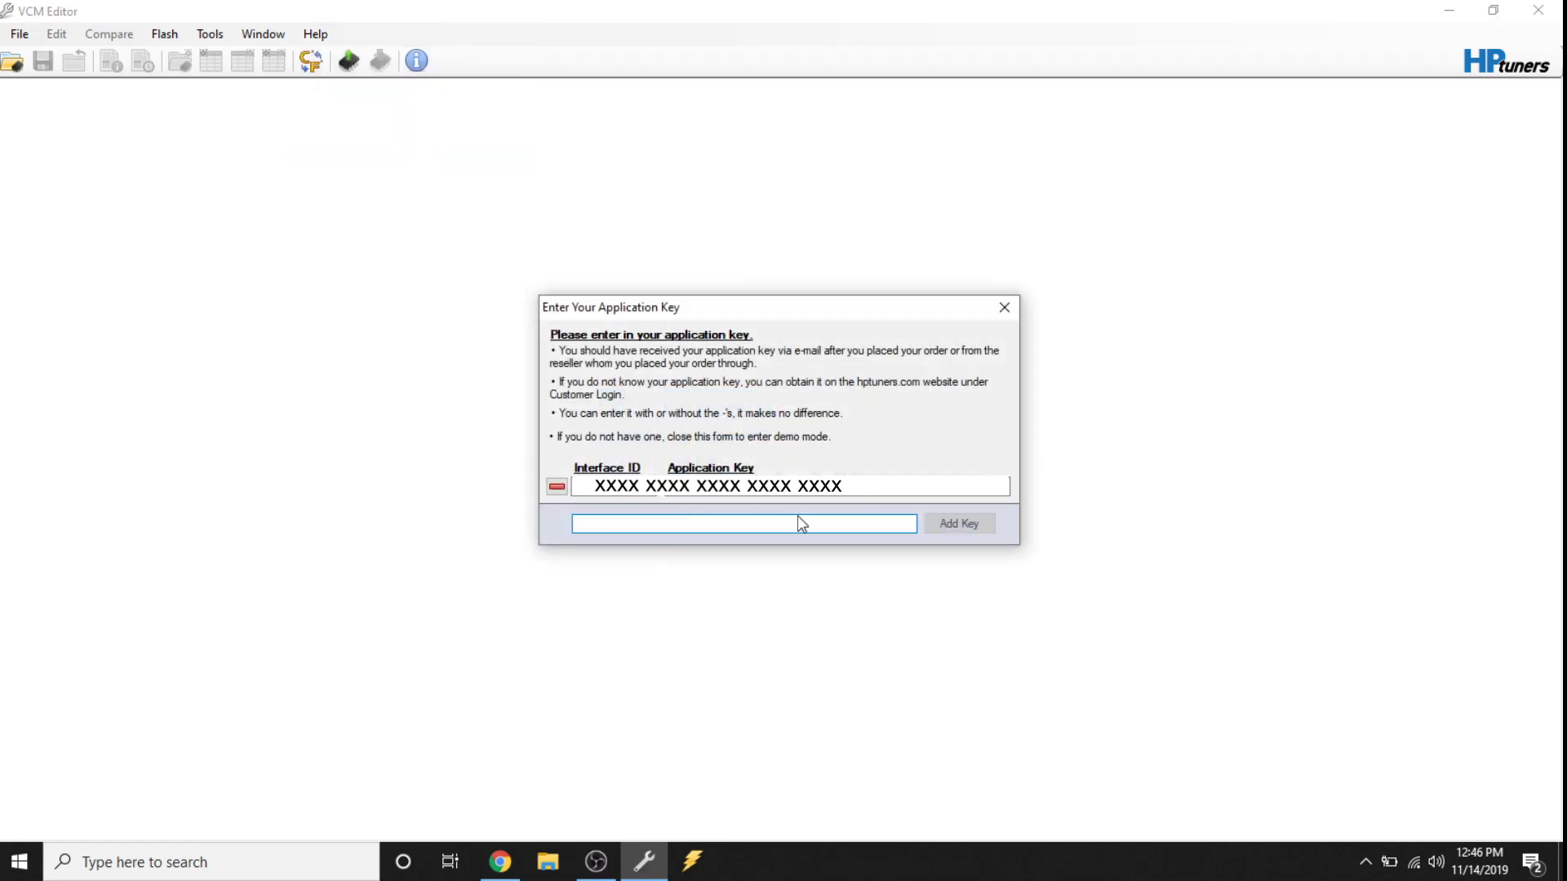
left_click(1009, 309)
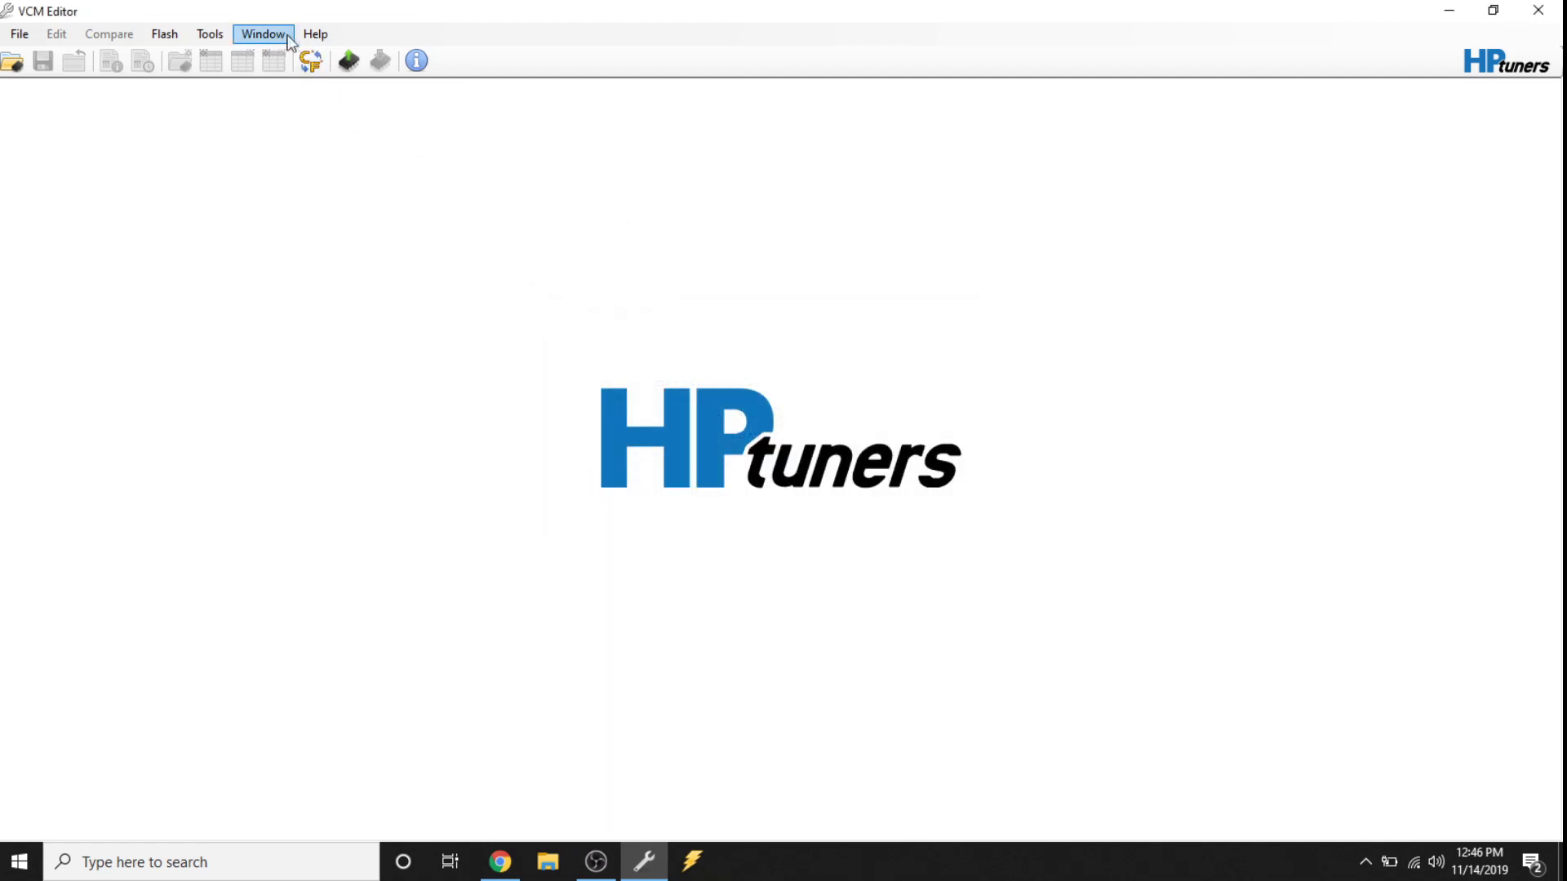
left_click(315, 33)
left_click(350, 179)
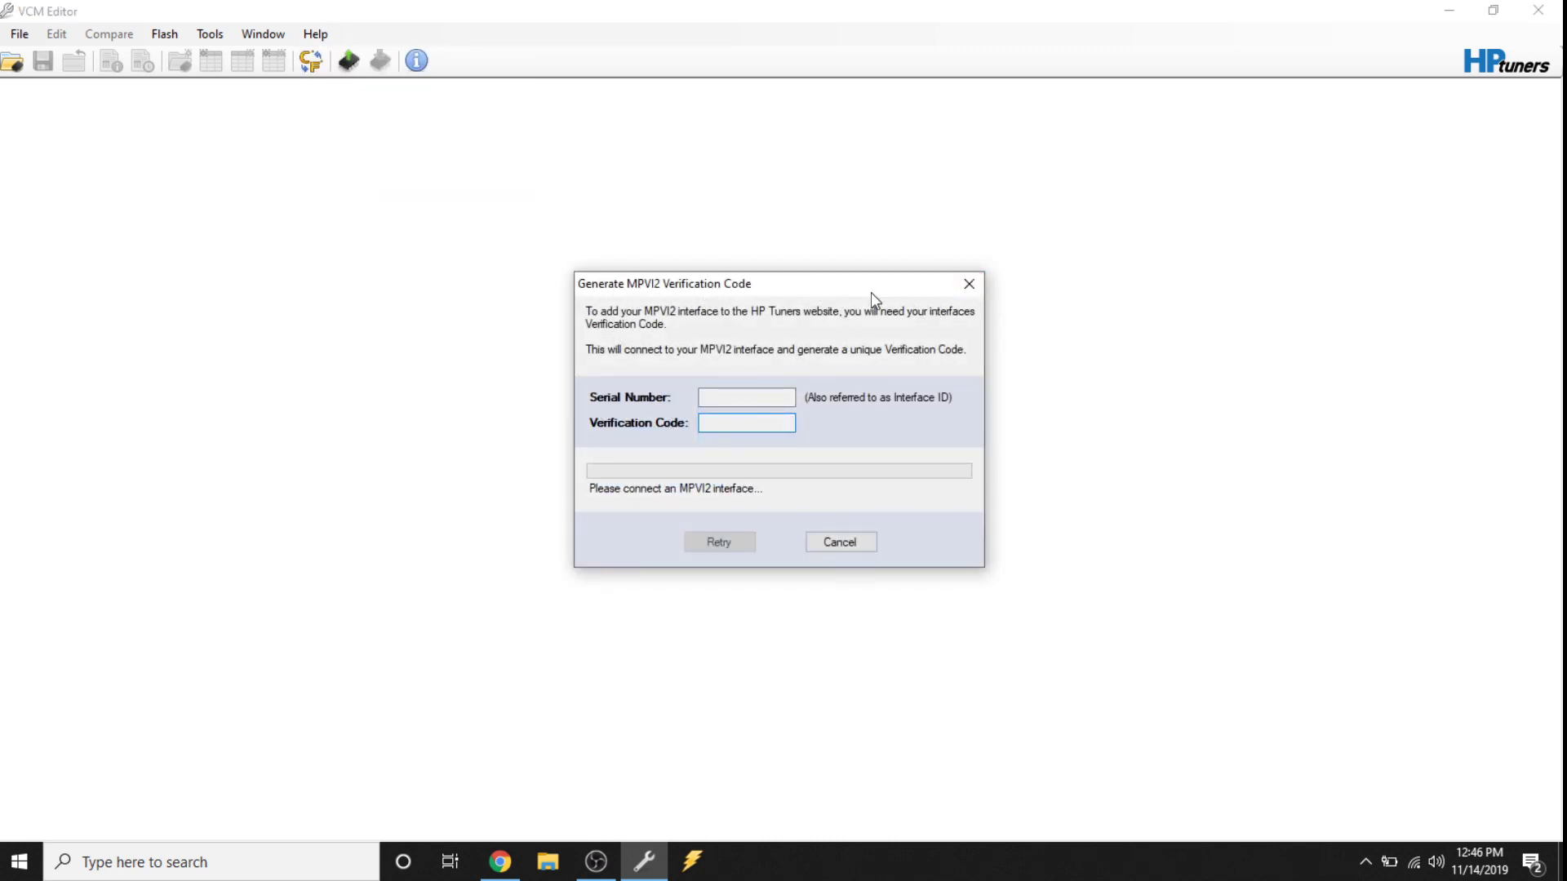
left_click(970, 287)
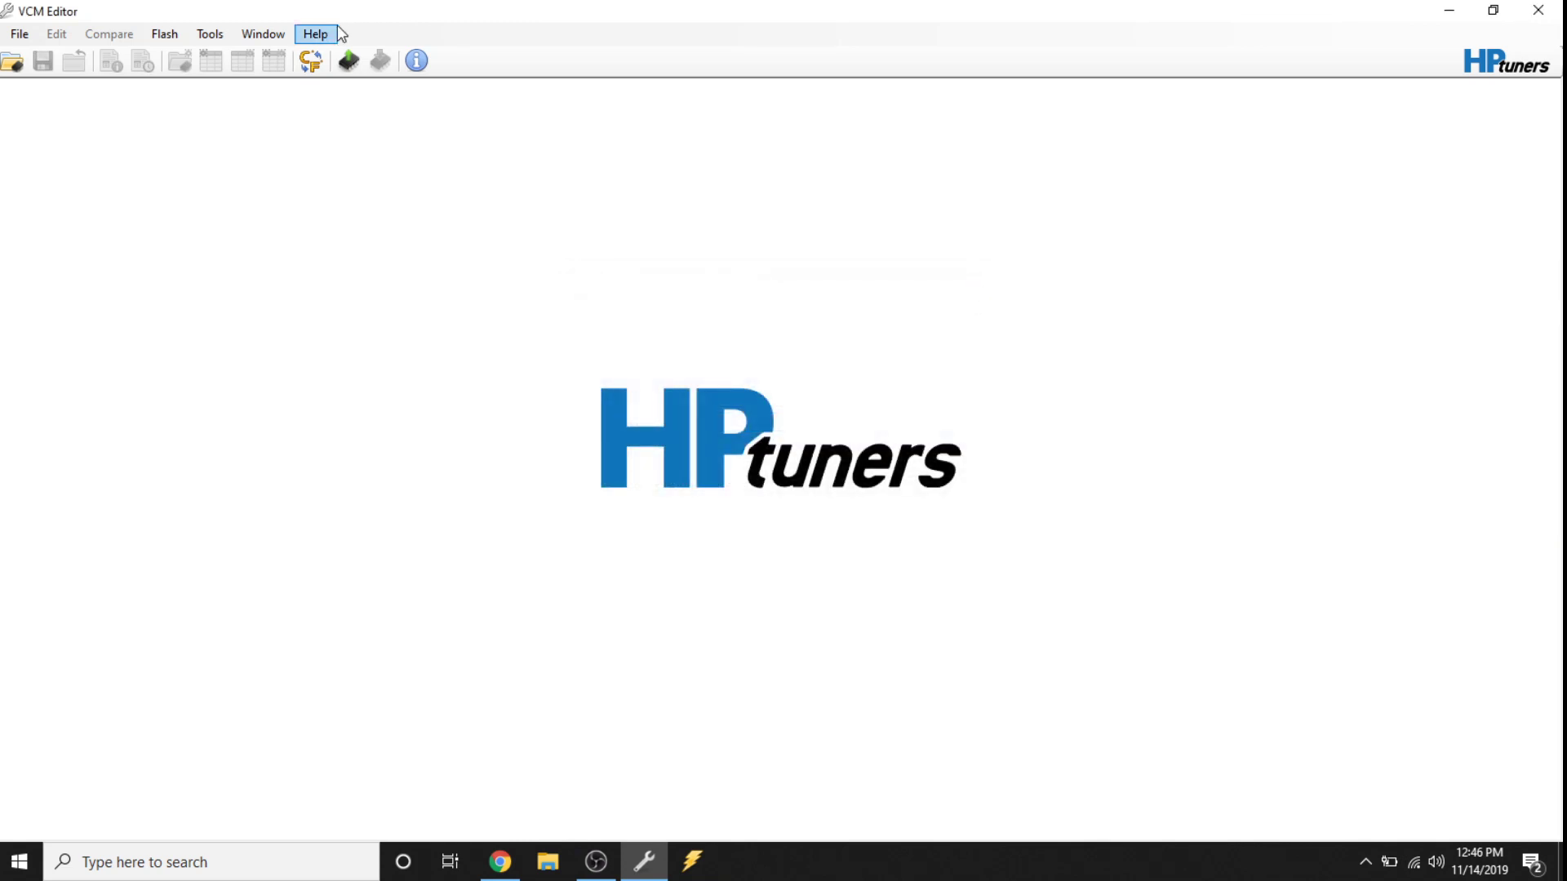
left_click(320, 34)
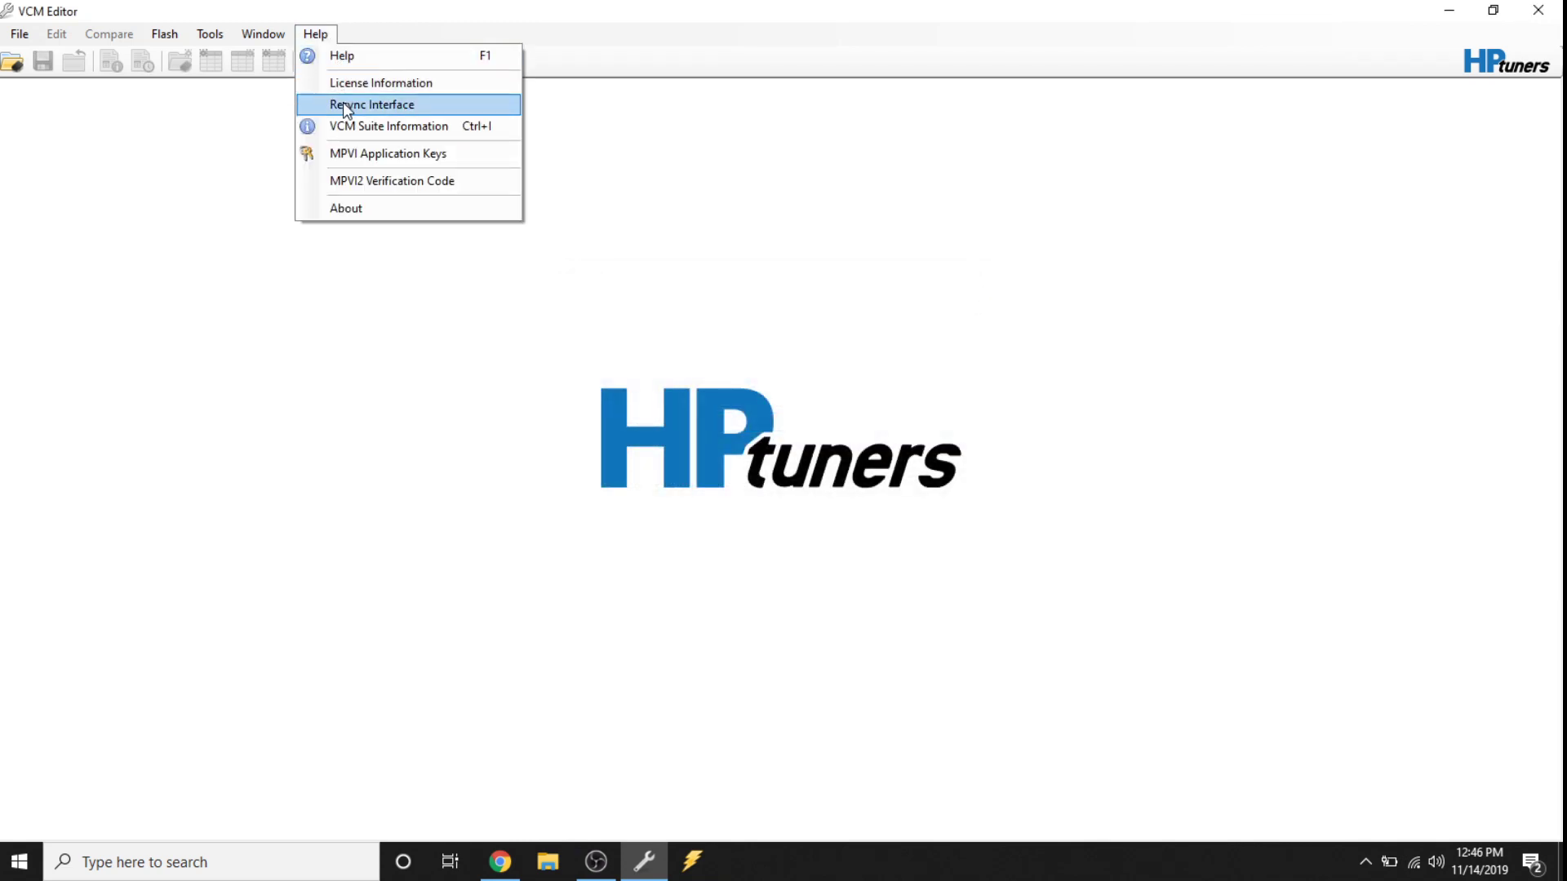